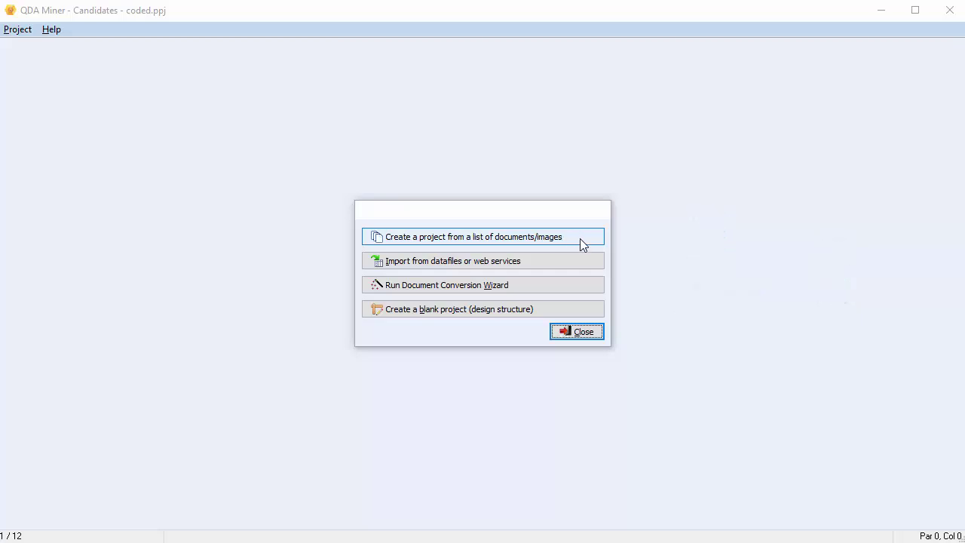
# Browse the data-file import options, then close them to reveal Bradley's coded Foreign Policy speech
pyautogui.click(587, 268)
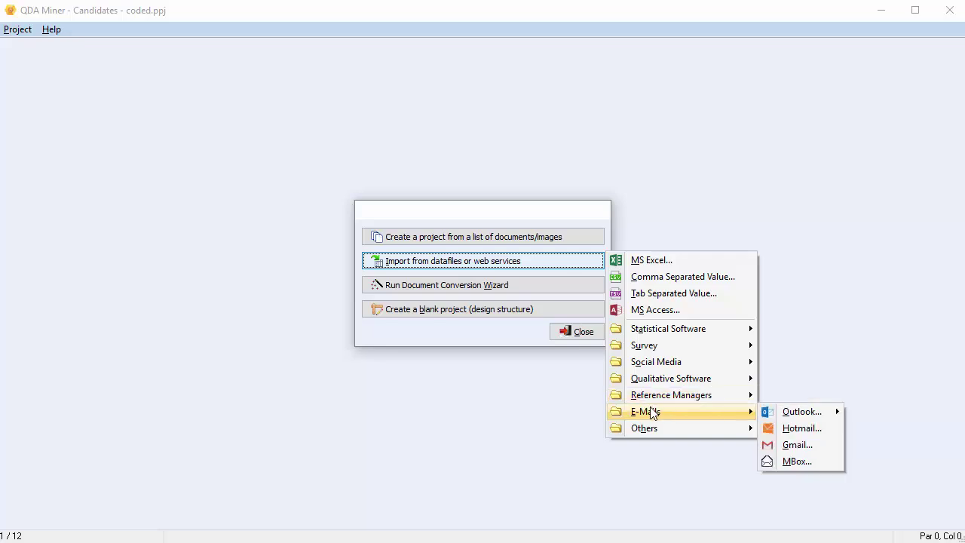
pyautogui.moveTo(645, 428)
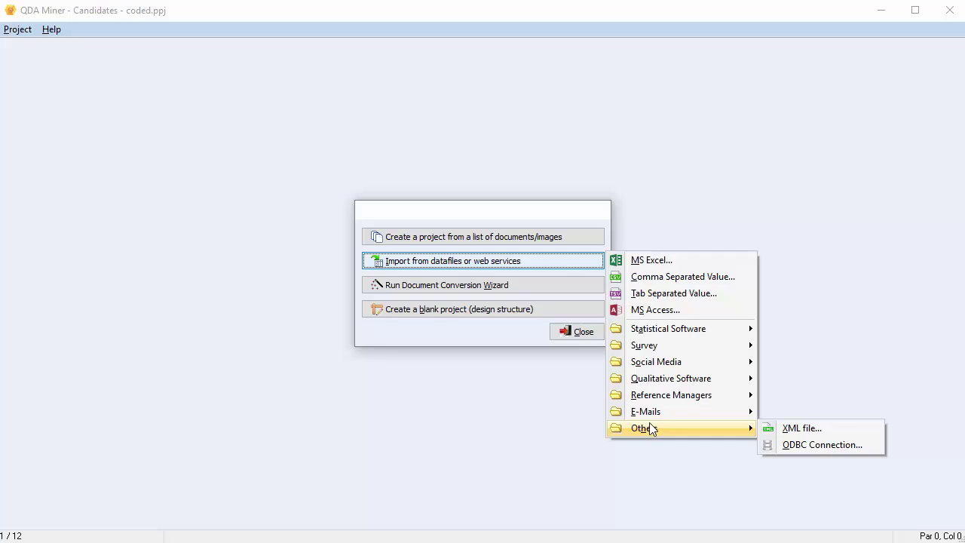
pyautogui.click(583, 415)
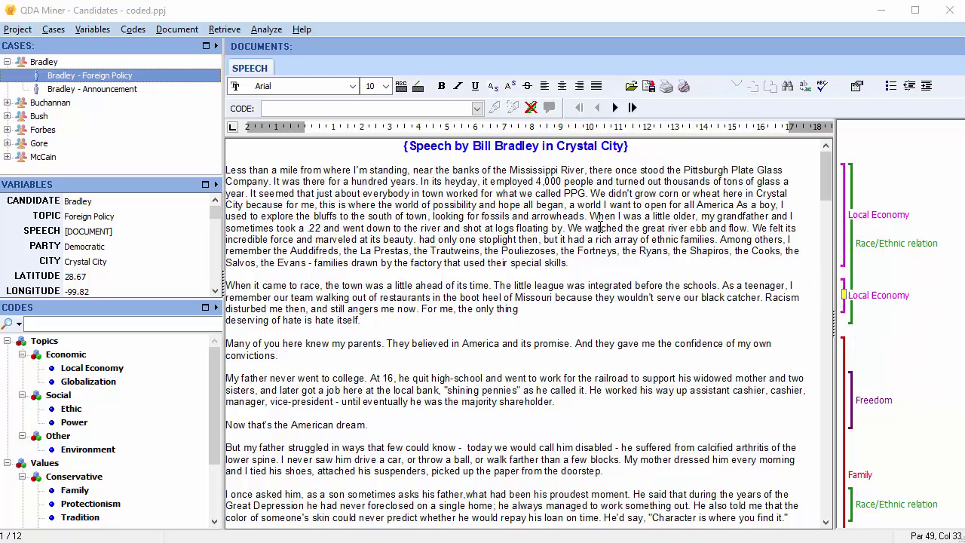
# Run a paragraph-level text retrieval for power or conflict excluding war, tagging hits with Power
pyautogui.click(224, 30)
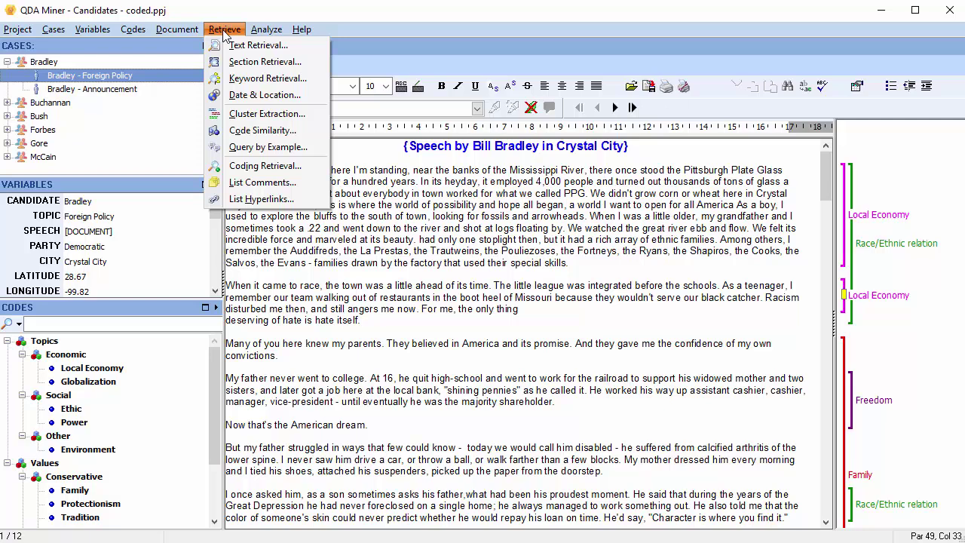
pyautogui.click(254, 45)
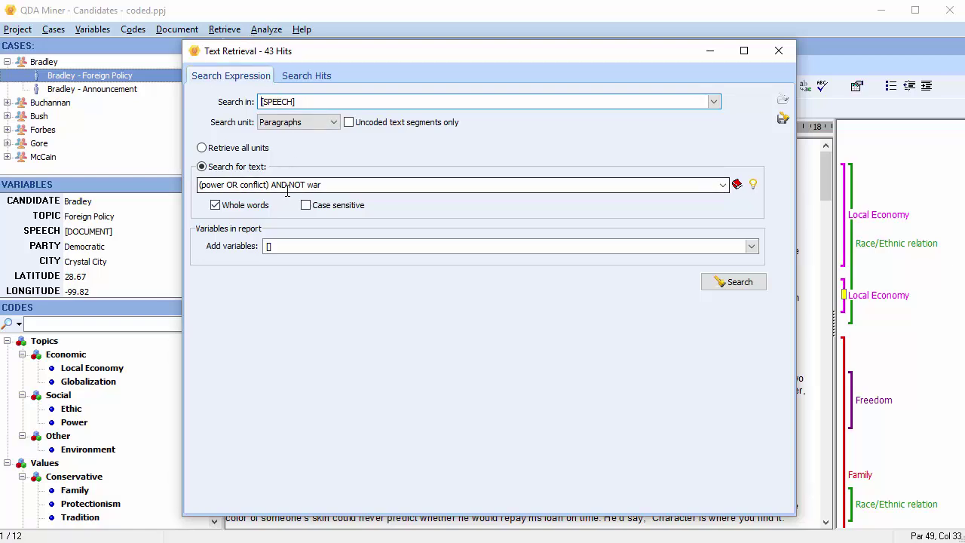
pyautogui.click(334, 124)
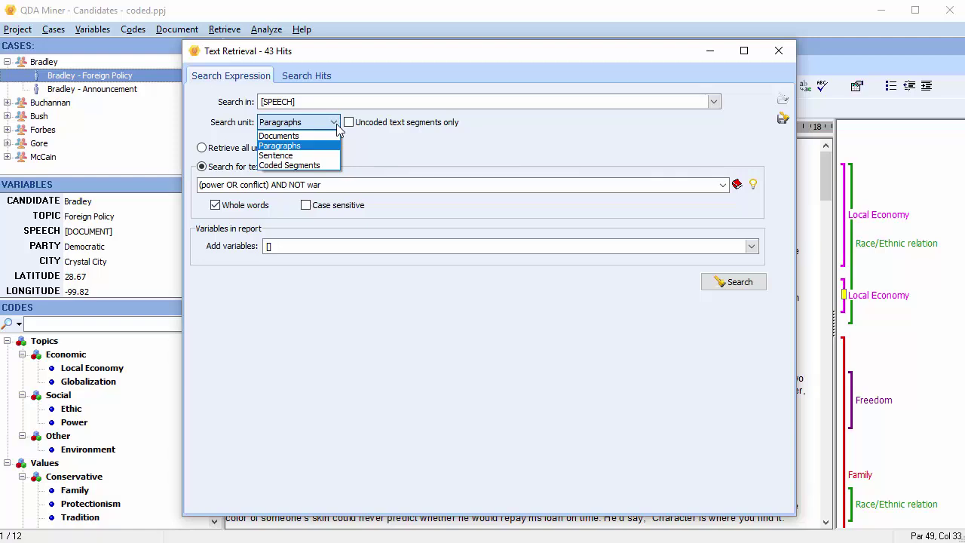
pyautogui.click(337, 127)
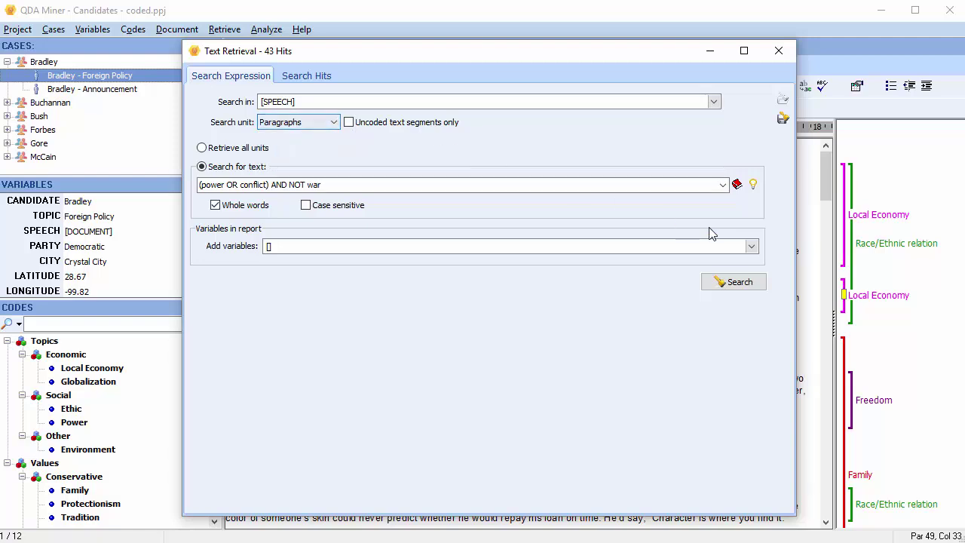
pyautogui.click(746, 284)
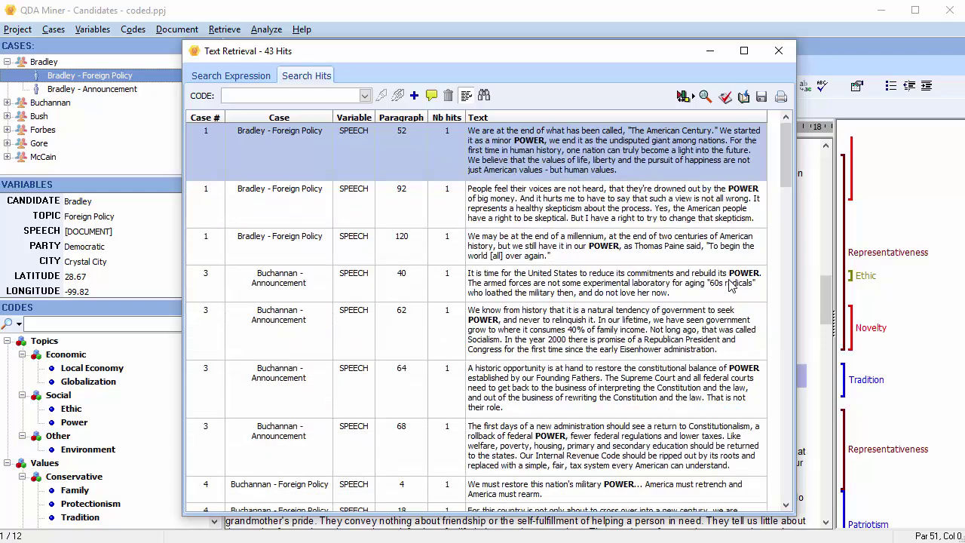
pyautogui.click(364, 96)
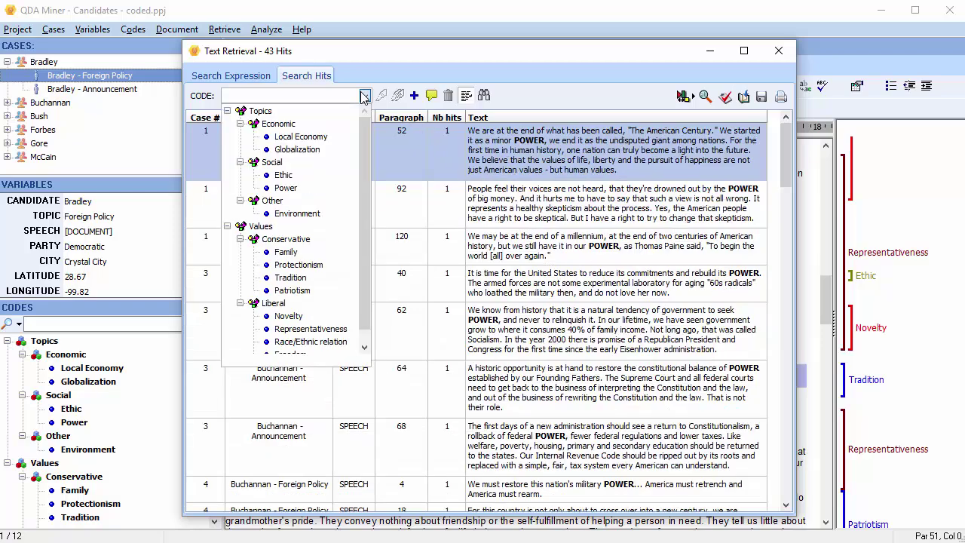
pyautogui.click(296, 195)
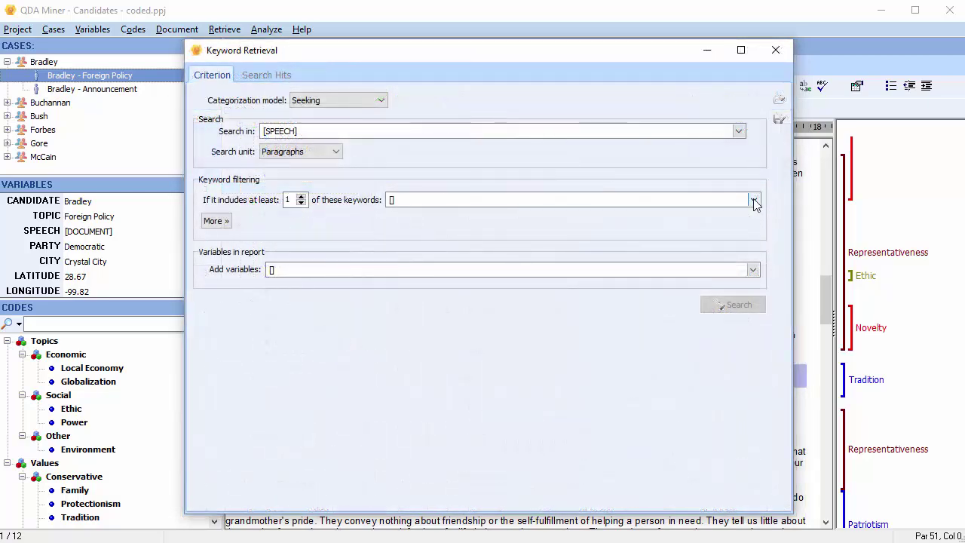
# Inspect the keyword categories list and keep Seeking as the categorization model
pyautogui.click(754, 201)
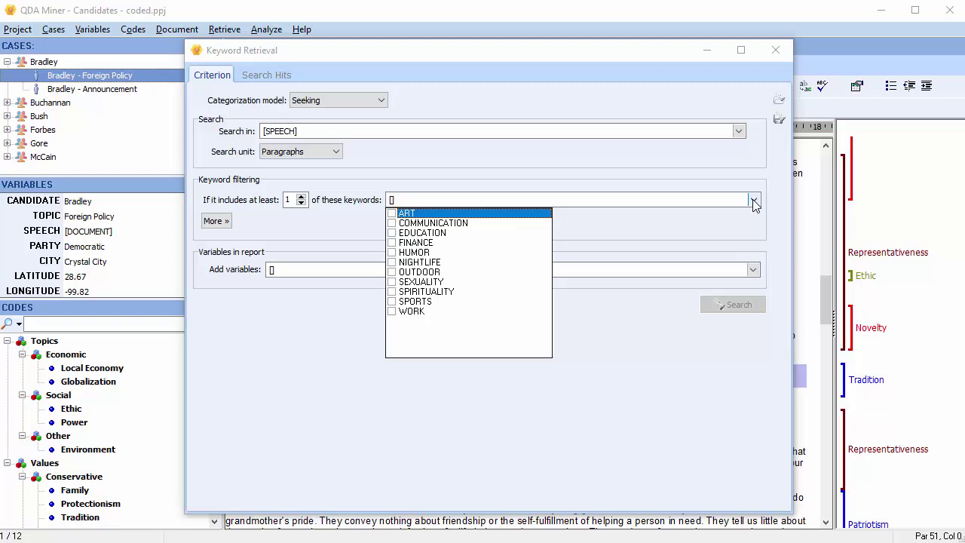
pyautogui.click(754, 200)
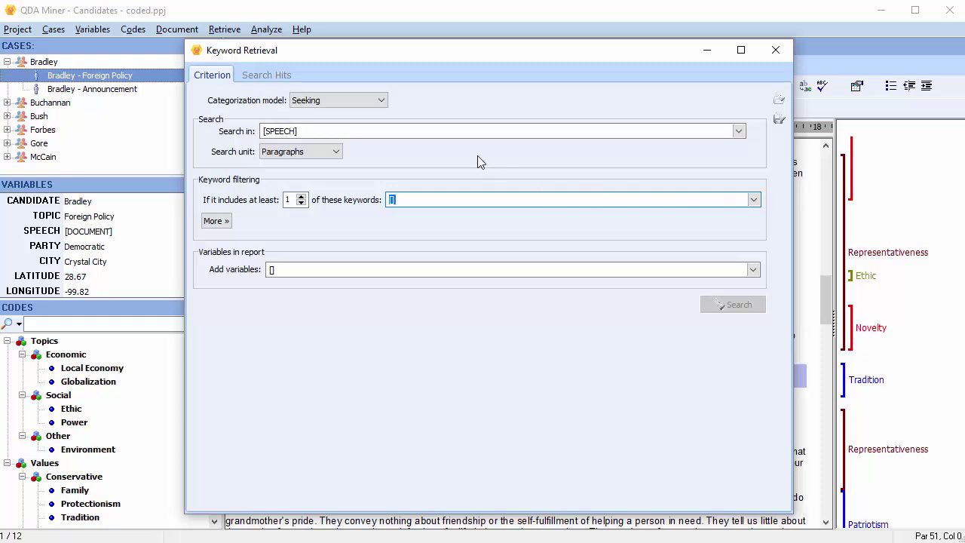
pyautogui.click(382, 101)
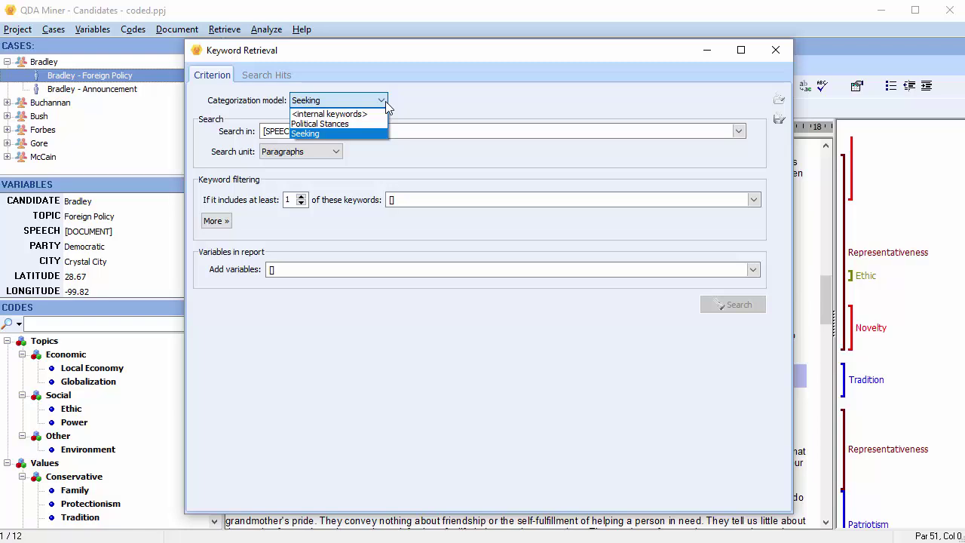
pyautogui.click(385, 102)
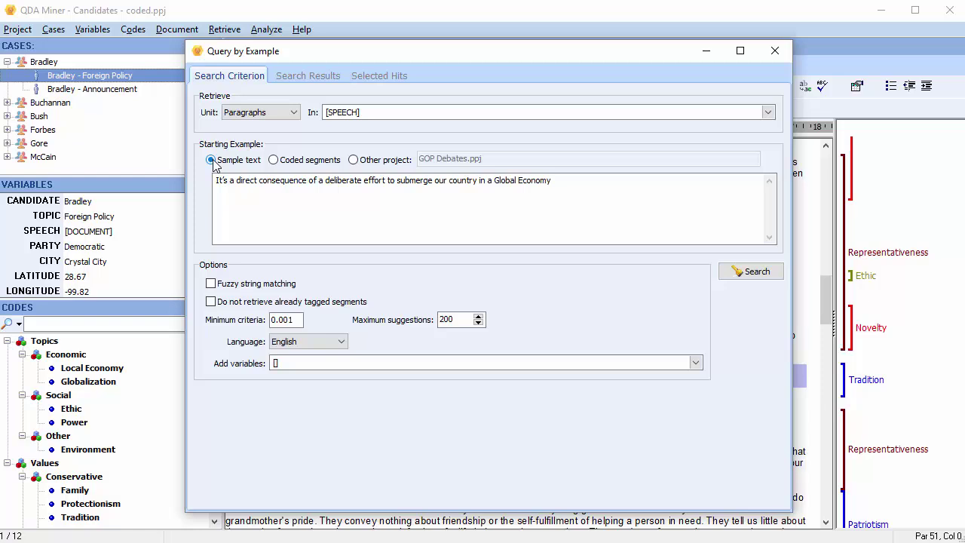
# Switch the query-by-example source between coded segments and another project
pyautogui.click(273, 161)
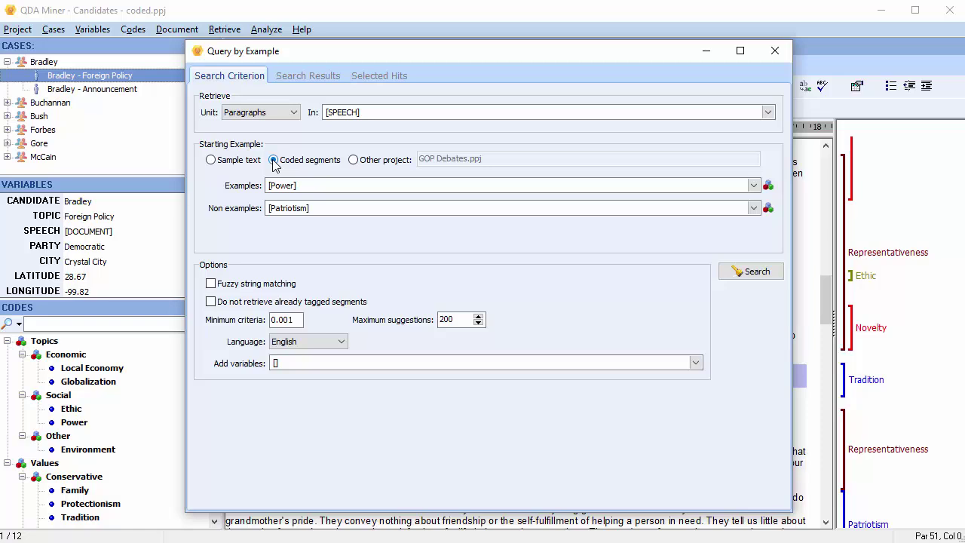
pyautogui.click(353, 160)
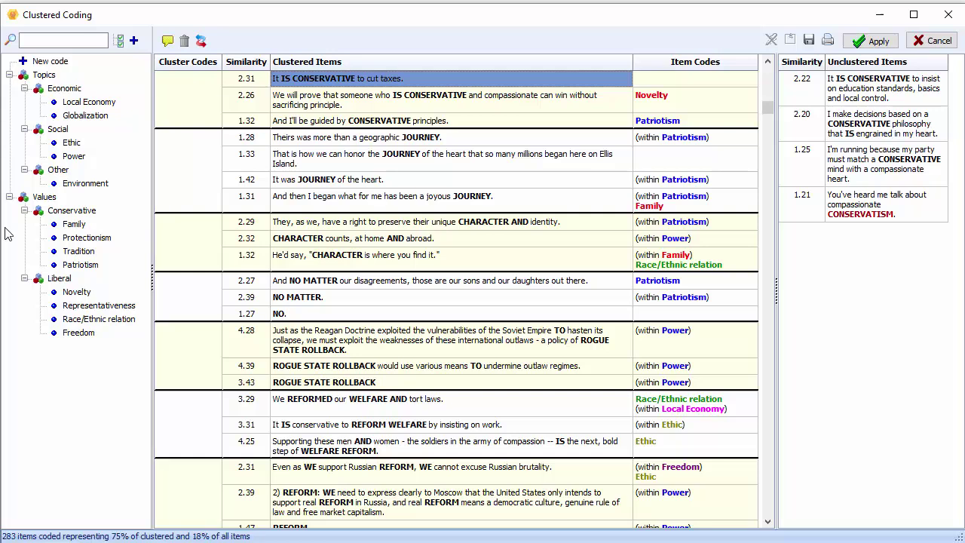
# Assign the Tradition code to a sentence cluster by dragging it onto the cluster
pyautogui.moveTo(74, 252); pyautogui.dragTo(204, 109)
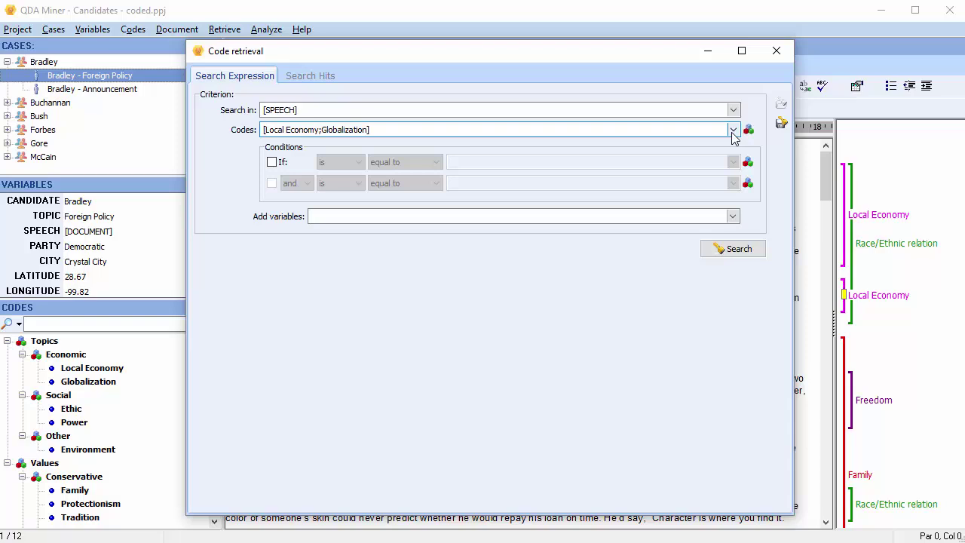
# Retrieve Local Economy/Globalization segments not enclosing Patriotism but overlapping Novelty, and report them
pyautogui.click(732, 130)
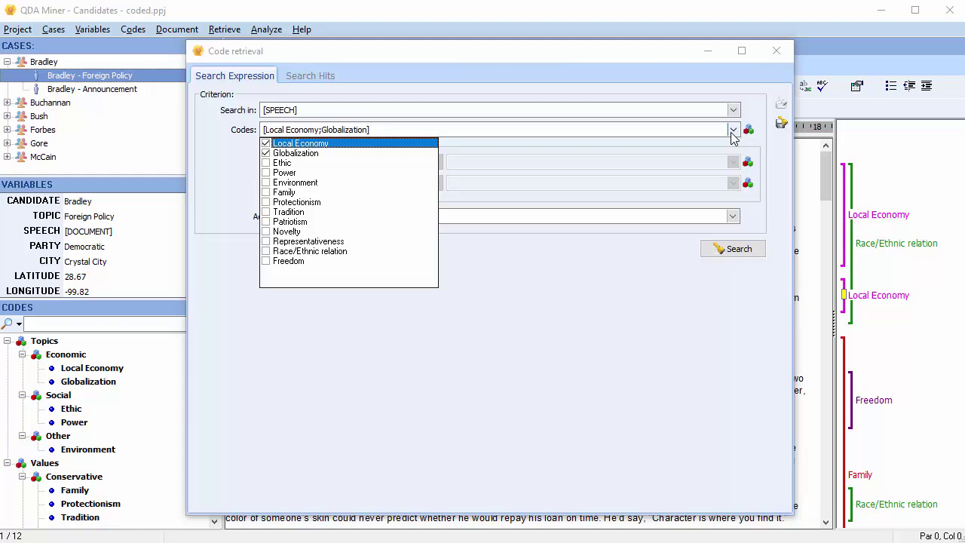
pyautogui.click(731, 133)
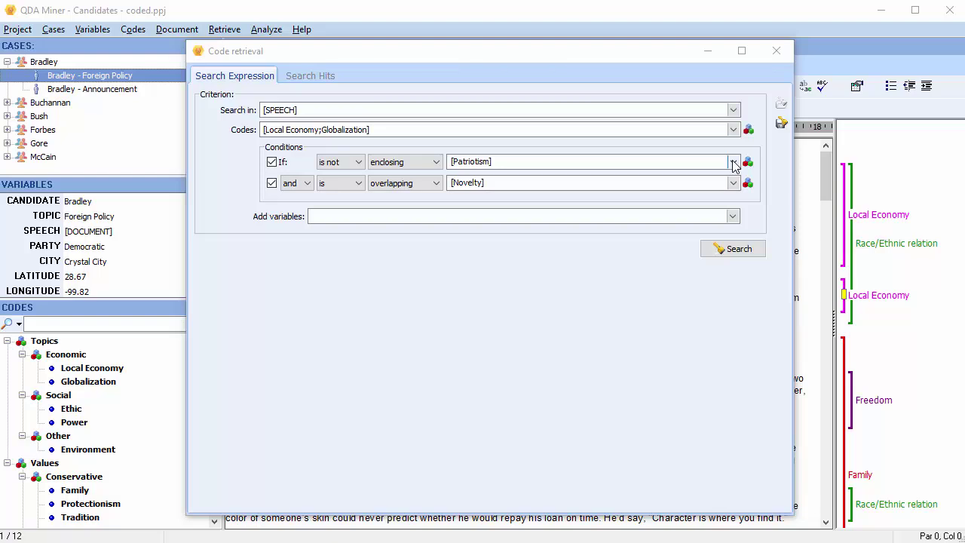
pyautogui.click(728, 252)
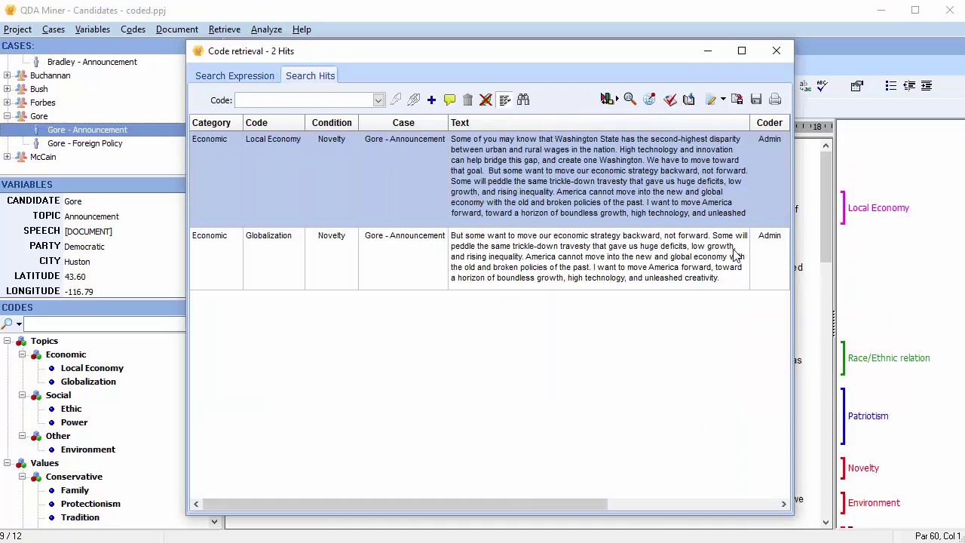
pyautogui.click(710, 100)
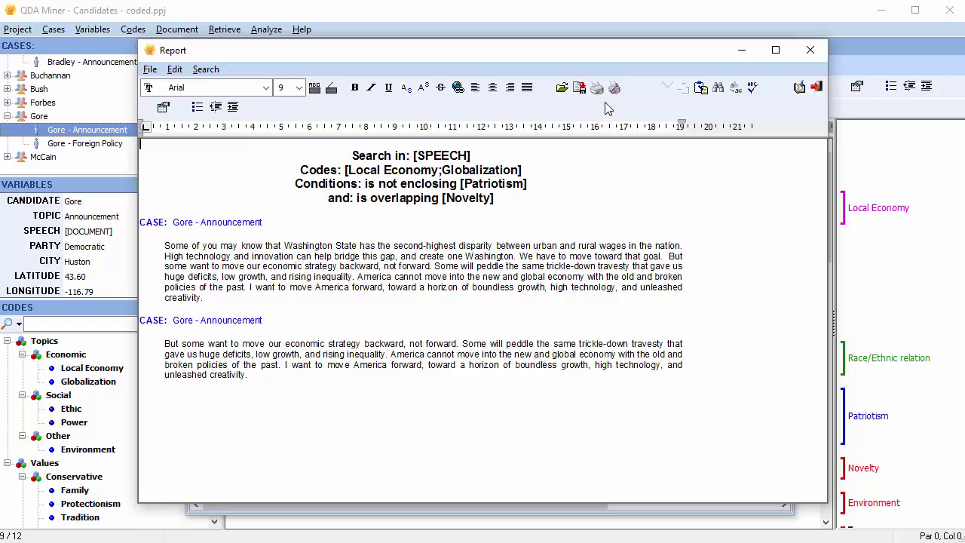
# Compute coding frequencies and chart the Topics code with all its subcodes
pyautogui.click(257, 38)
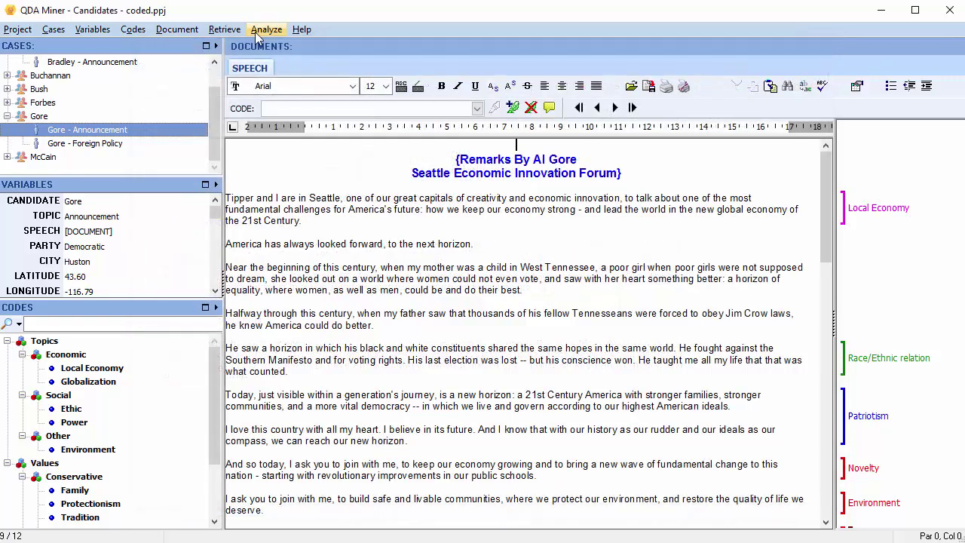
pyautogui.click(257, 32)
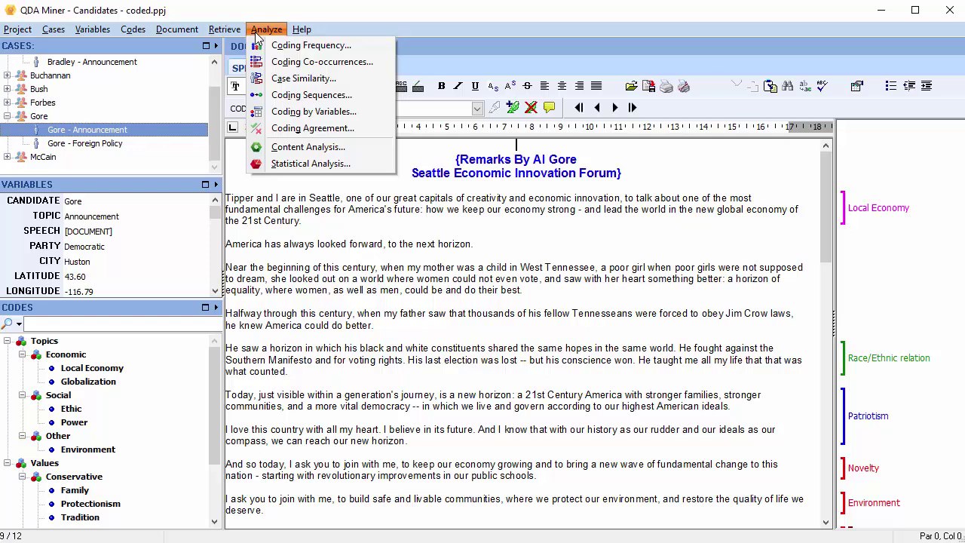
pyautogui.click(301, 45)
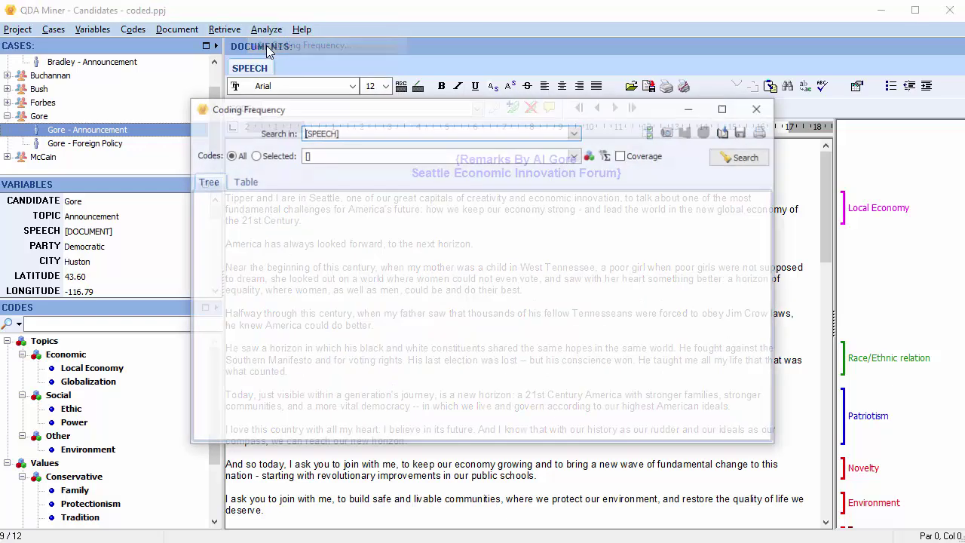
pyautogui.click(725, 157)
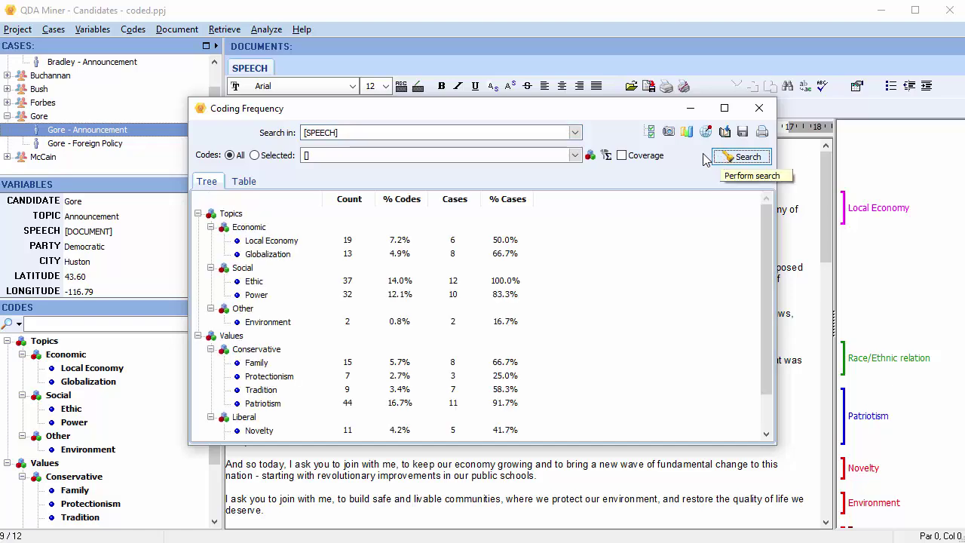
pyautogui.click(651, 133)
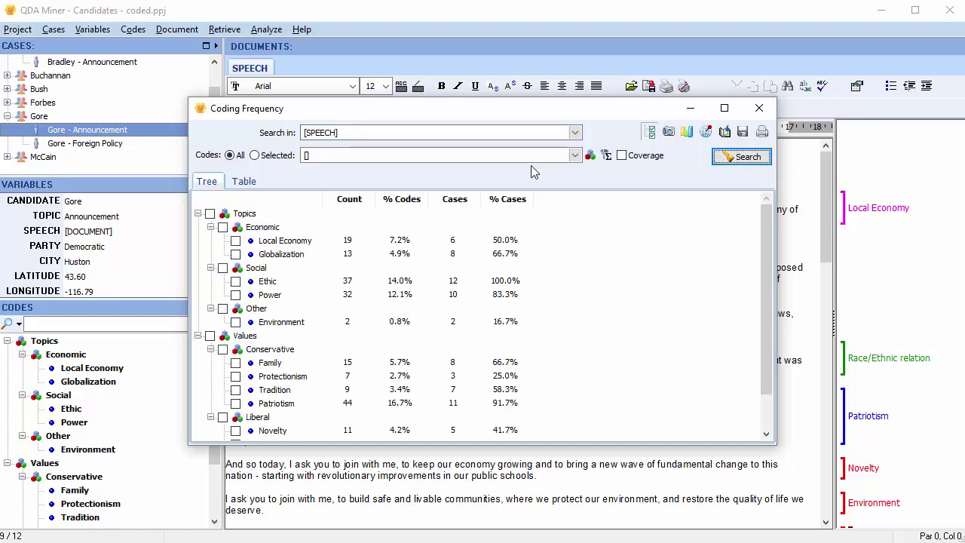
pyautogui.click(211, 214)
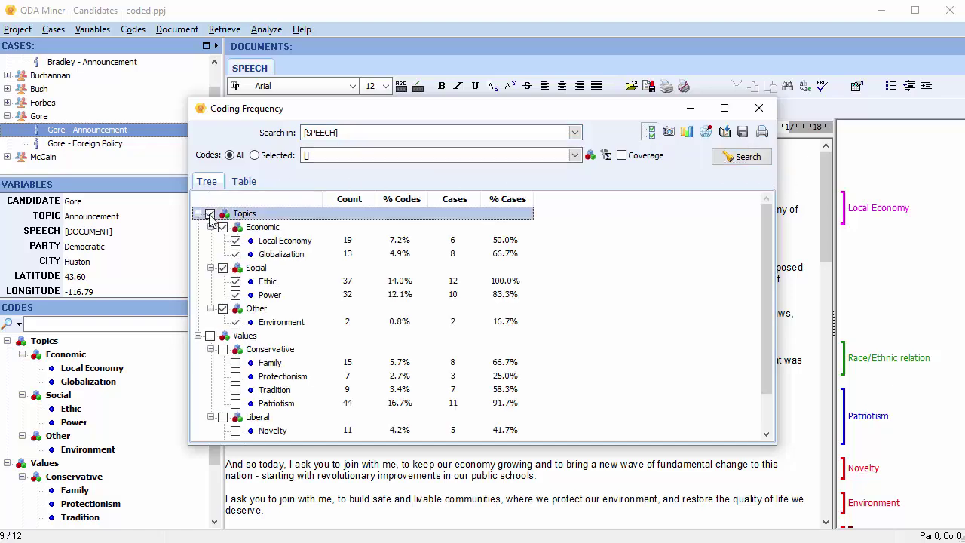
pyautogui.click(687, 133)
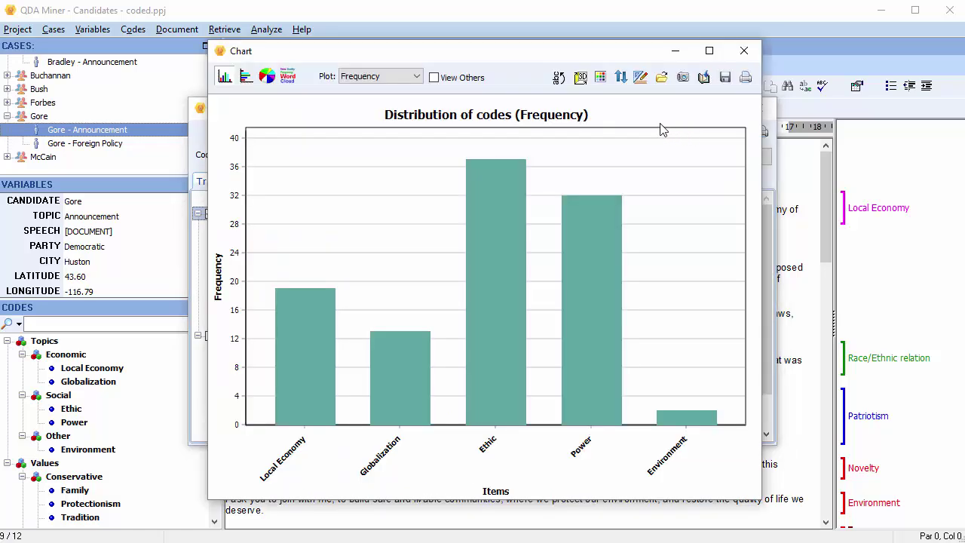
# Switch the code-frequency chart through bars and a 3D pie to a word cloud
pyautogui.click(246, 77)
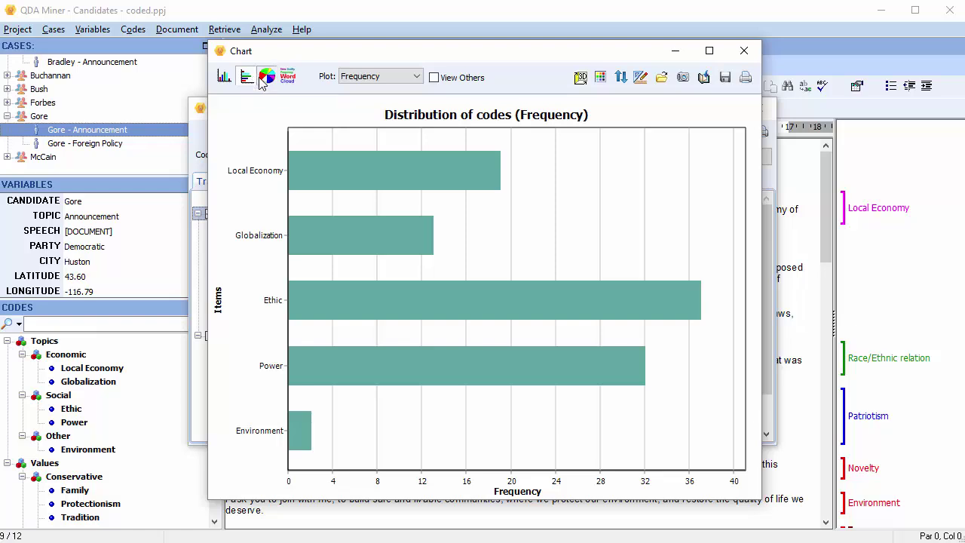
pyautogui.click(263, 81)
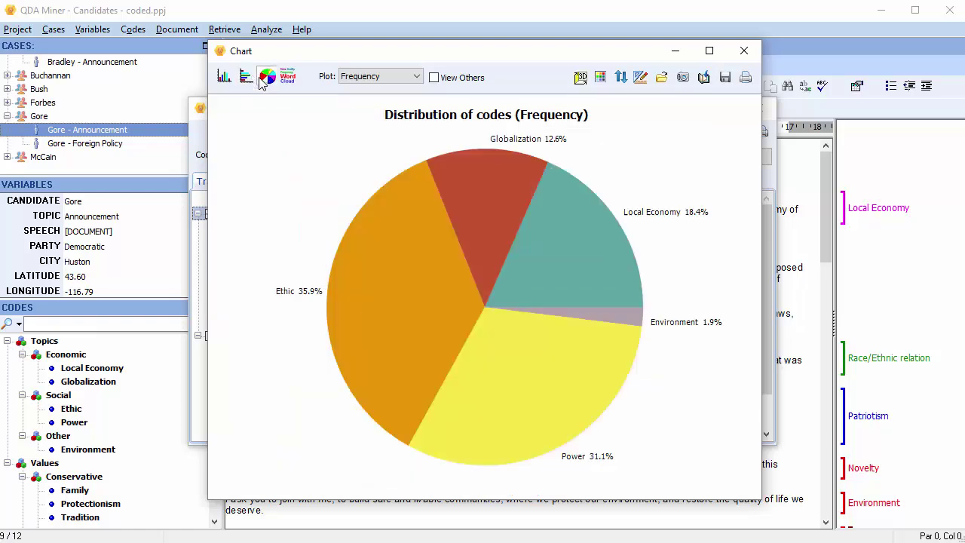
pyautogui.click(581, 79)
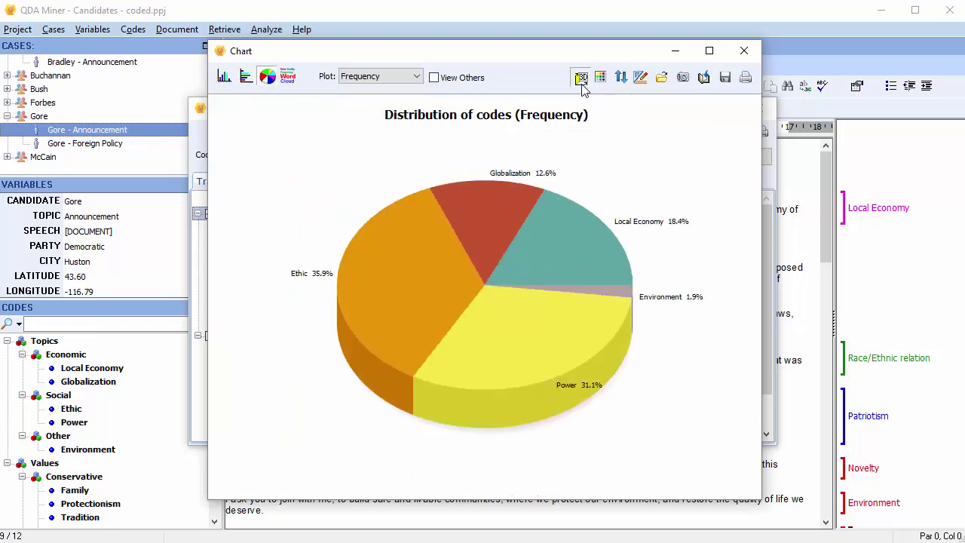
pyautogui.click(287, 79)
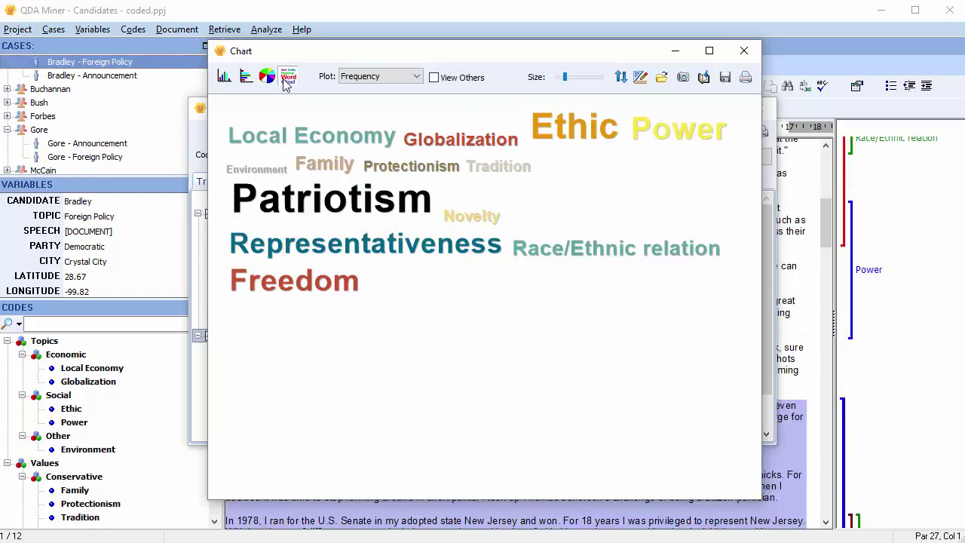
# Retrieve all Patriotism segments from the word cloud, then close the retrieval results
pyautogui.rightClick(304, 190)
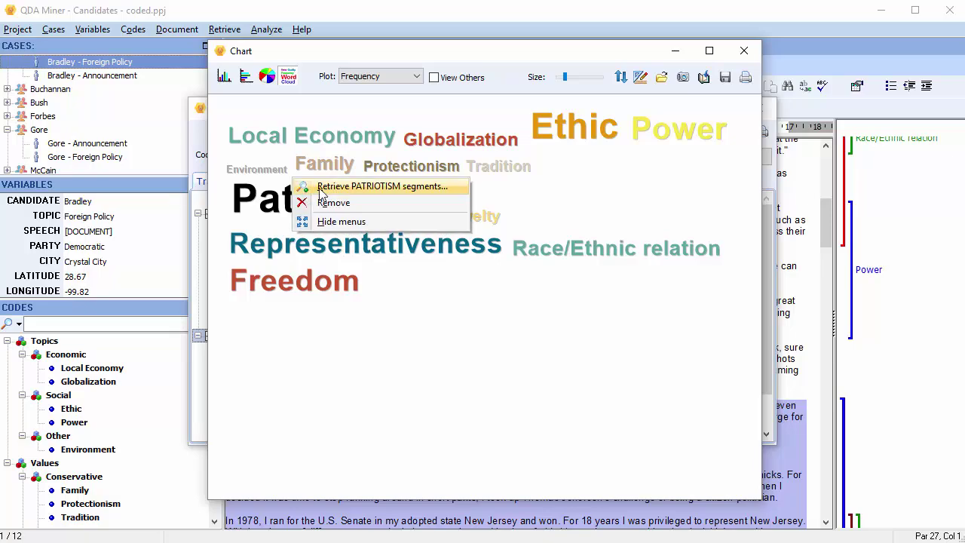
pyautogui.click(320, 187)
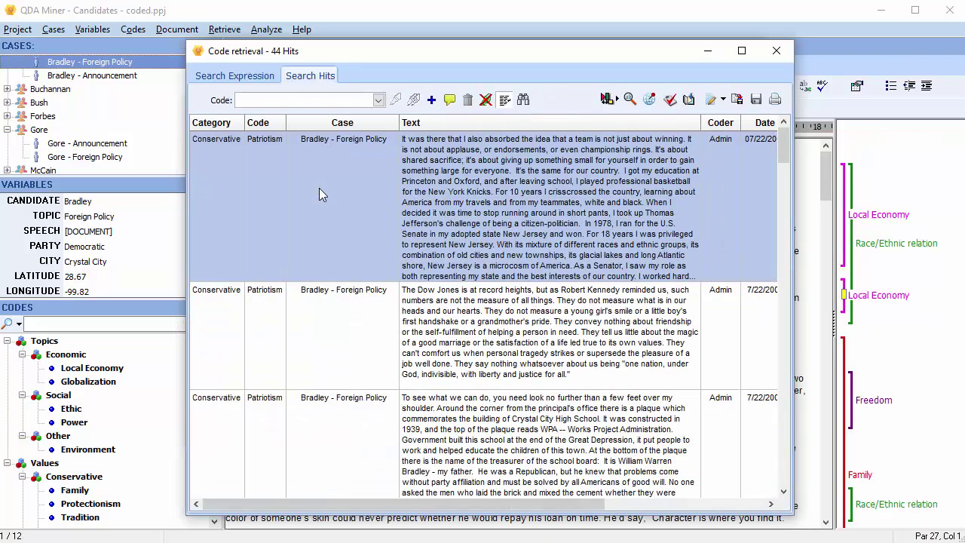
pyautogui.press('Escape')
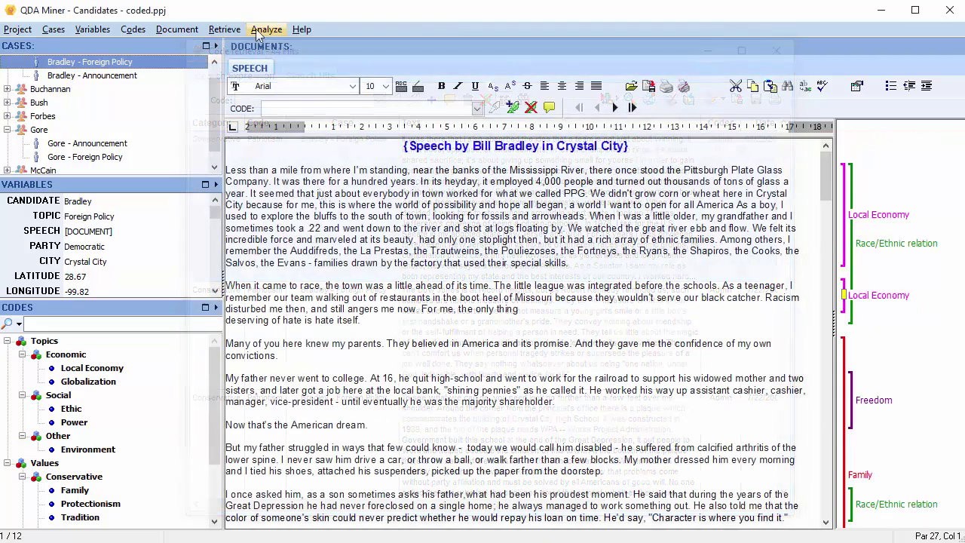
pyautogui.click(257, 32)
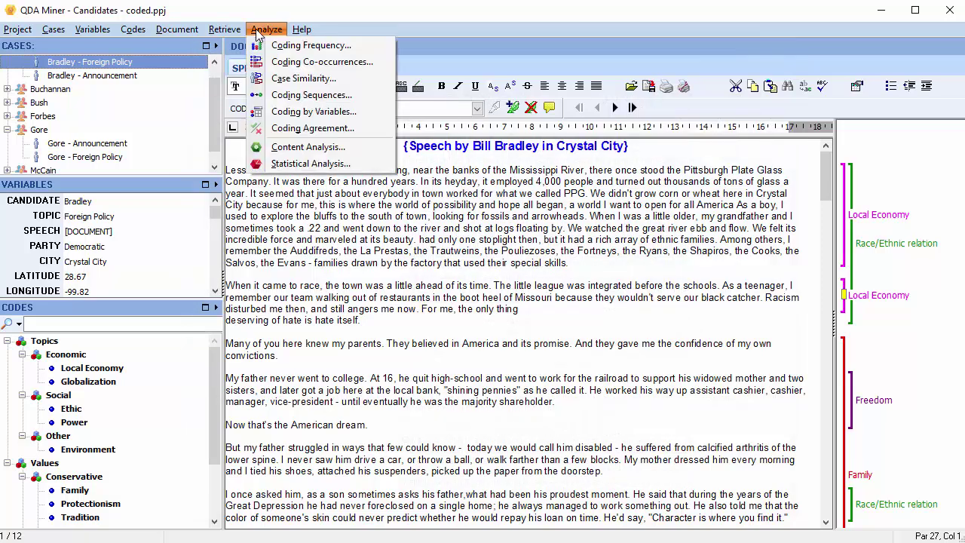
# Run coding co-occurrences, review the dendrogram and hit list, then display the 2D map
pyautogui.click(287, 67)
pyautogui.click(264, 77)
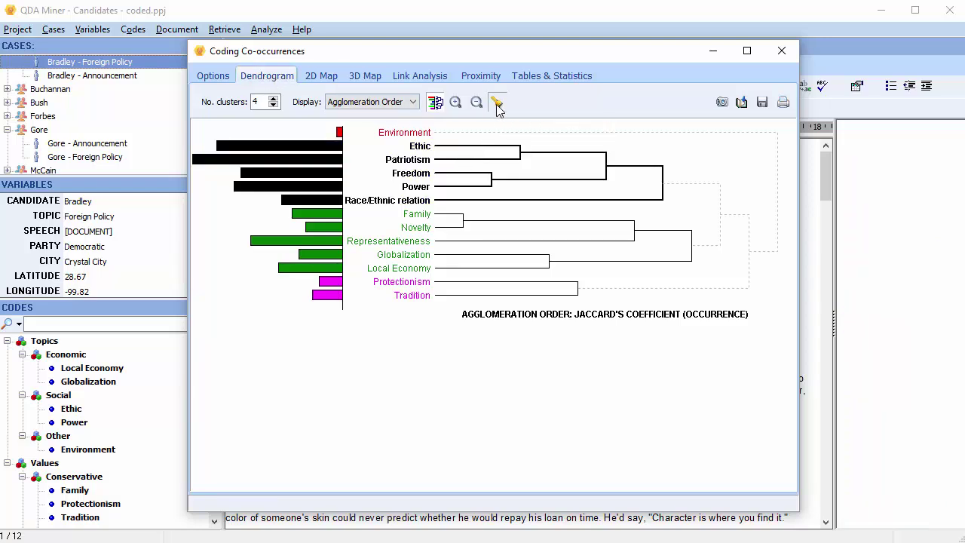
pyautogui.click(496, 102)
pyautogui.click(774, 51)
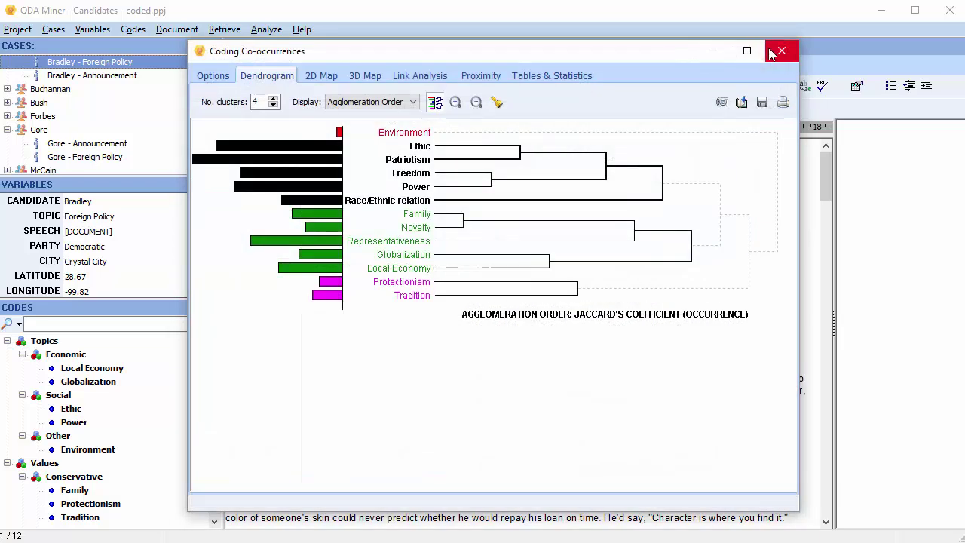
pyautogui.click(329, 77)
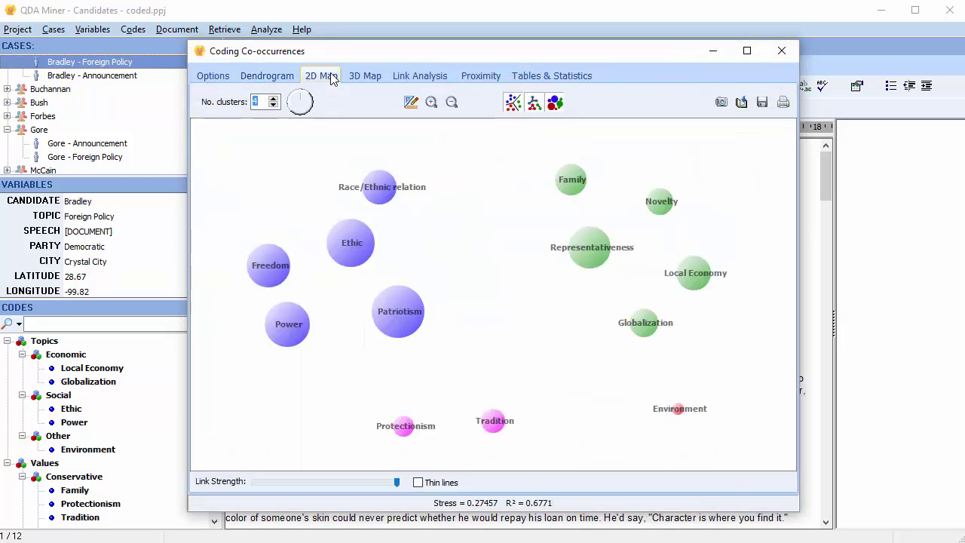
# Show a rotated 3D code map with lowered link strength, then the link network graph
pyautogui.click(362, 77)
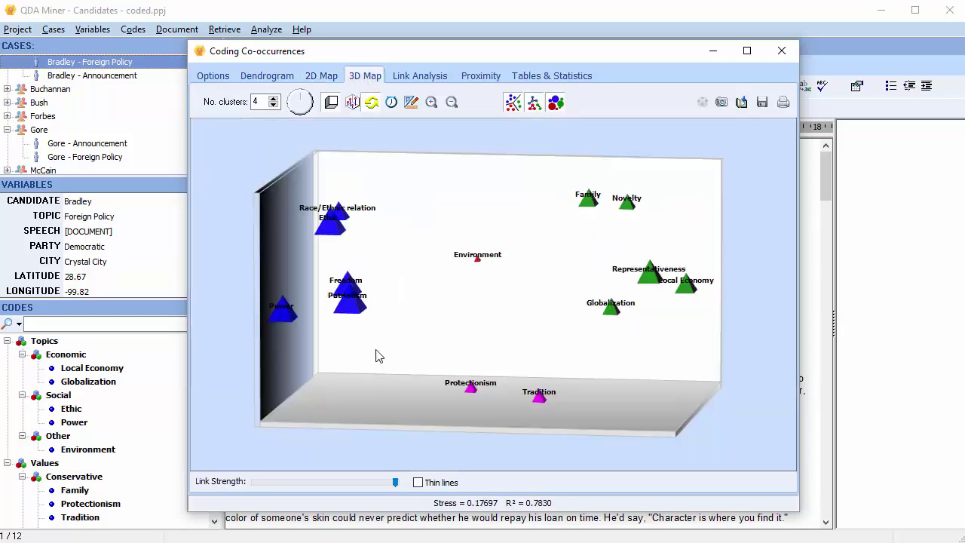
pyautogui.moveTo(395, 481); pyautogui.dragTo(312, 483)
pyautogui.moveTo(487, 334)
pyautogui.mouseDown()
pyautogui.moveTo(382, 392)
pyautogui.moveTo(327, 367)
pyautogui.moveTo(337, 397)
pyautogui.mouseUp()
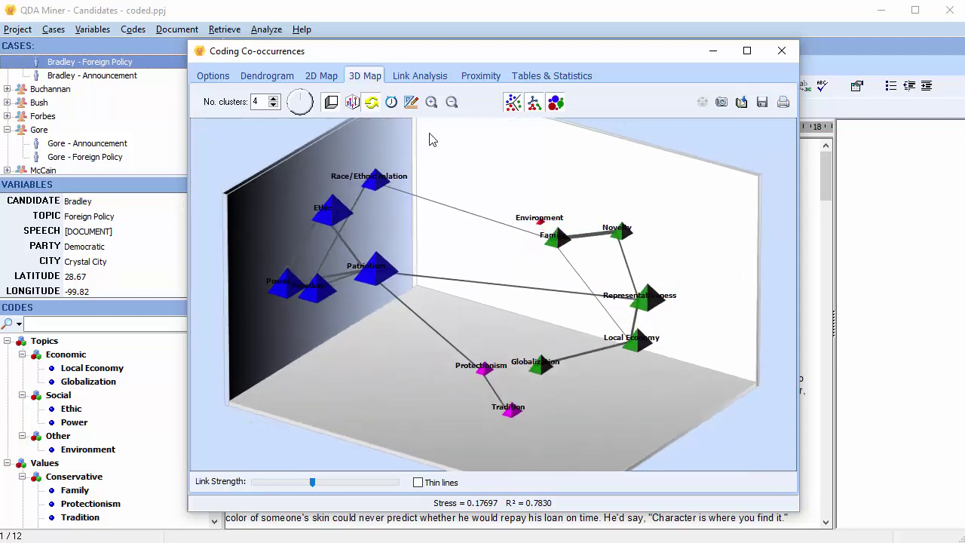
pyautogui.click(430, 79)
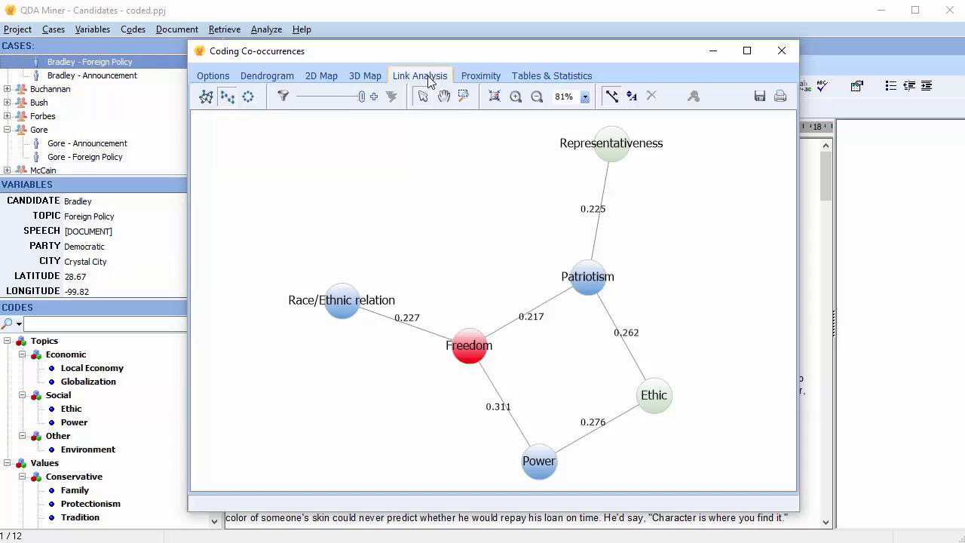
pyautogui.click(603, 198)
pyautogui.rightClick(603, 197)
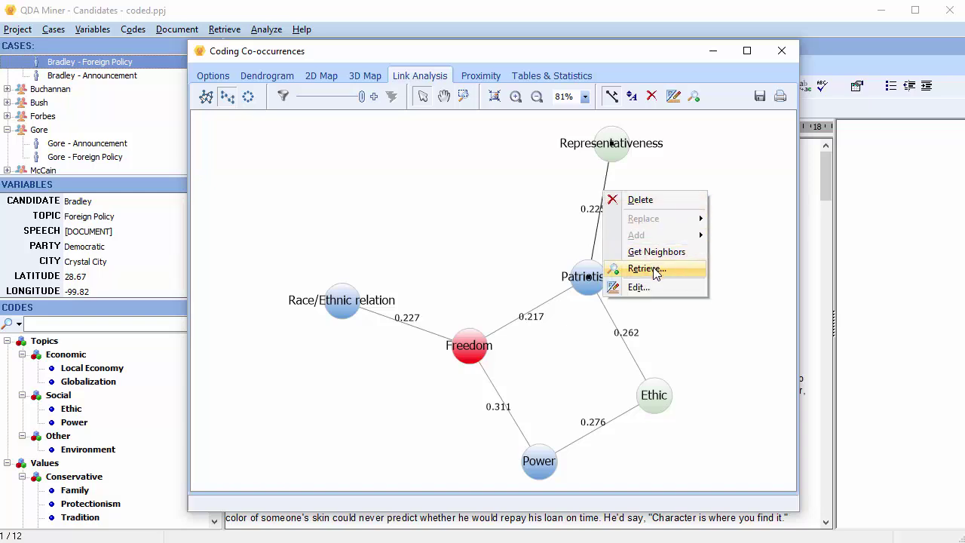
pyautogui.click(646, 269)
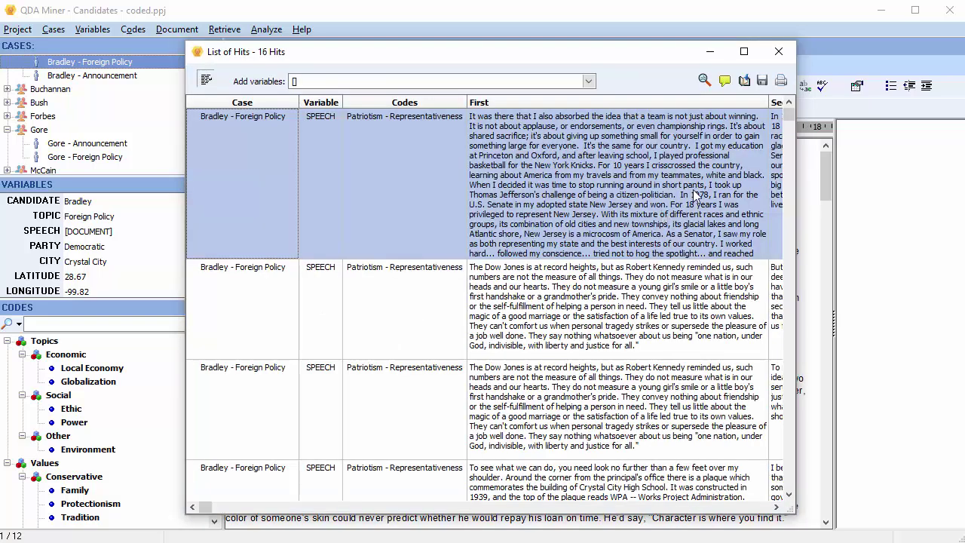
pyautogui.click(778, 52)
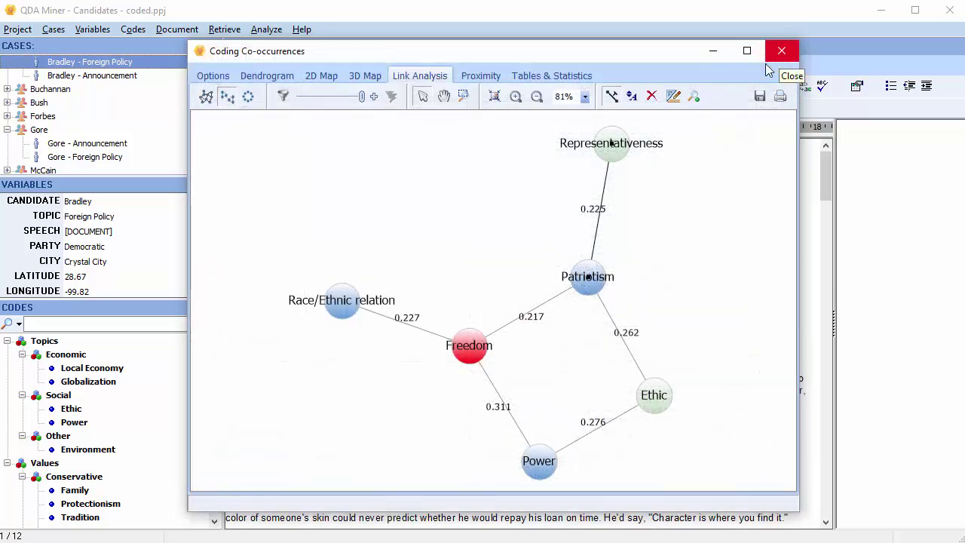
# Add Ethic as a second target and compare it with Environment in a dual bar chart
pyautogui.click(478, 78)
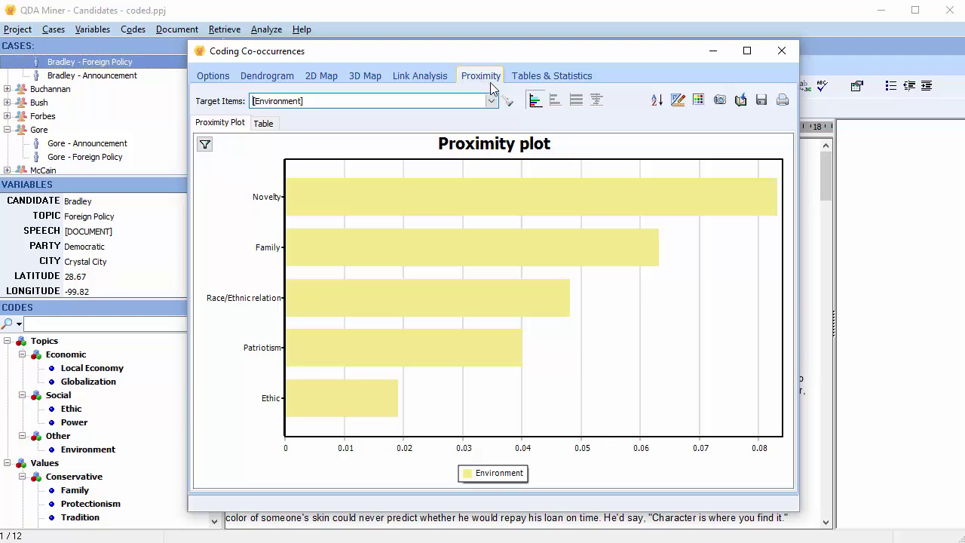
pyautogui.click(490, 101)
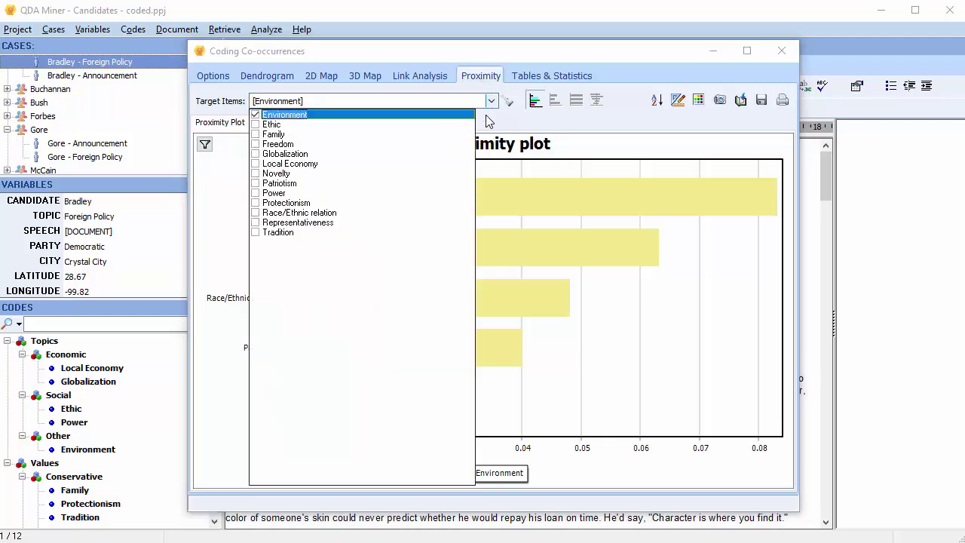
pyautogui.click(256, 124)
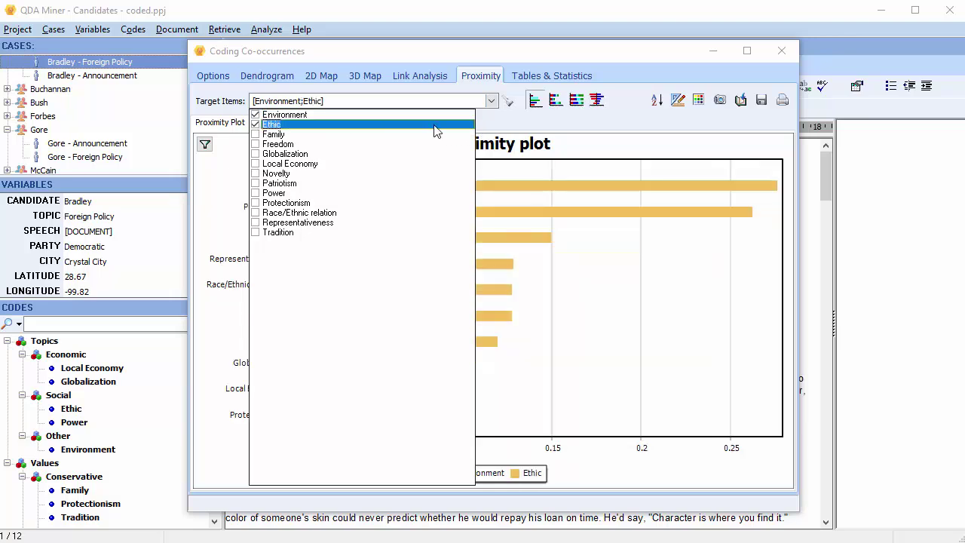
pyautogui.click(496, 123)
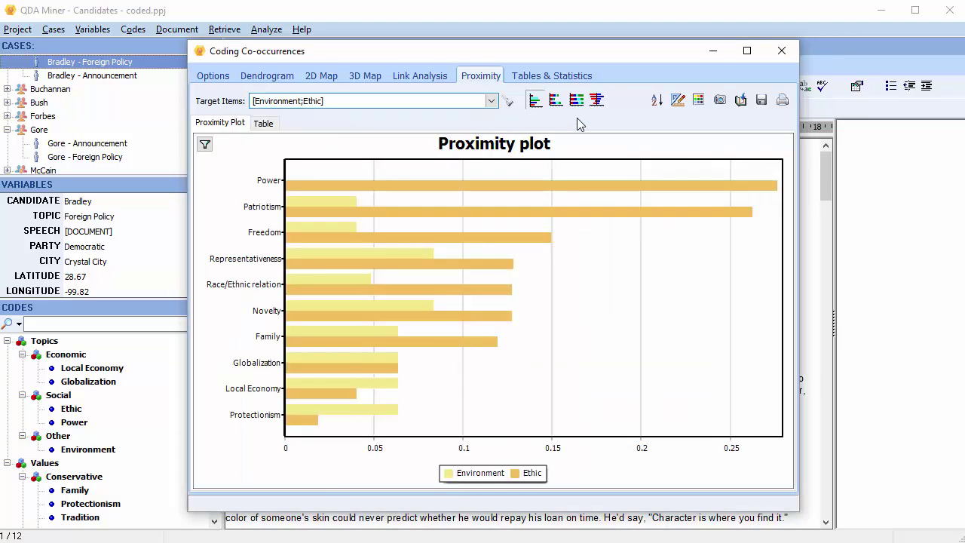
pyautogui.click(596, 100)
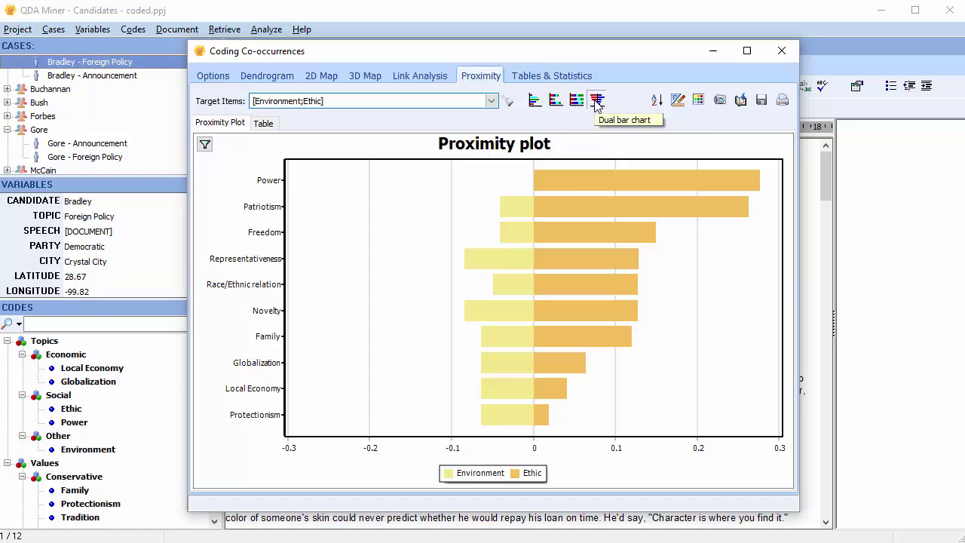
# Retrieve segments coded both Ethic and Patriotism, then show the co-occurrence count heatmap
pyautogui.click(576, 204)
pyautogui.rightClick(576, 204)
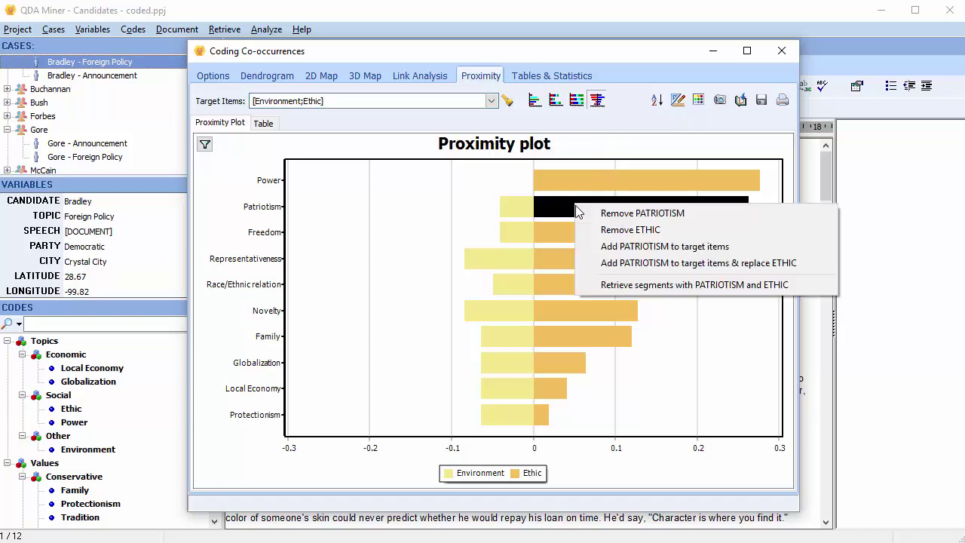
pyautogui.click(641, 285)
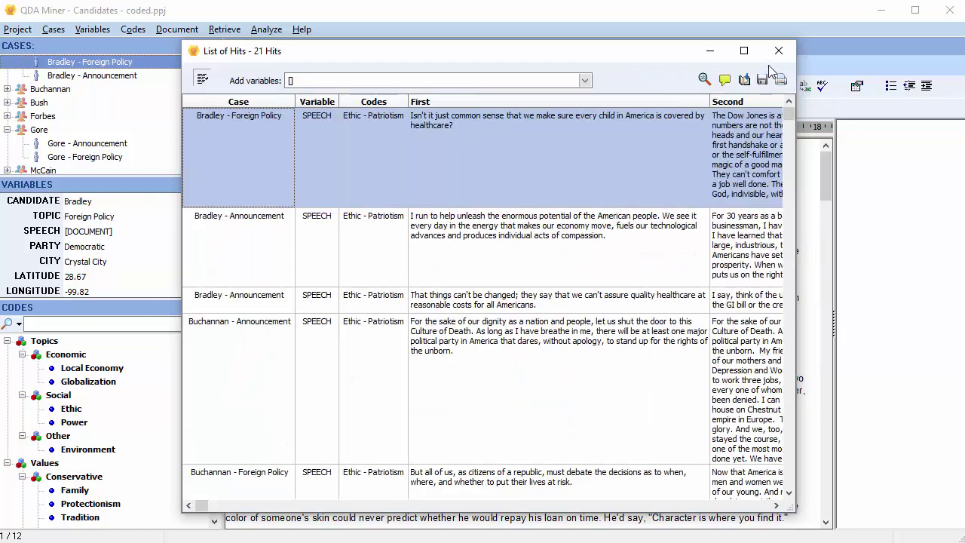
pyautogui.click(777, 57)
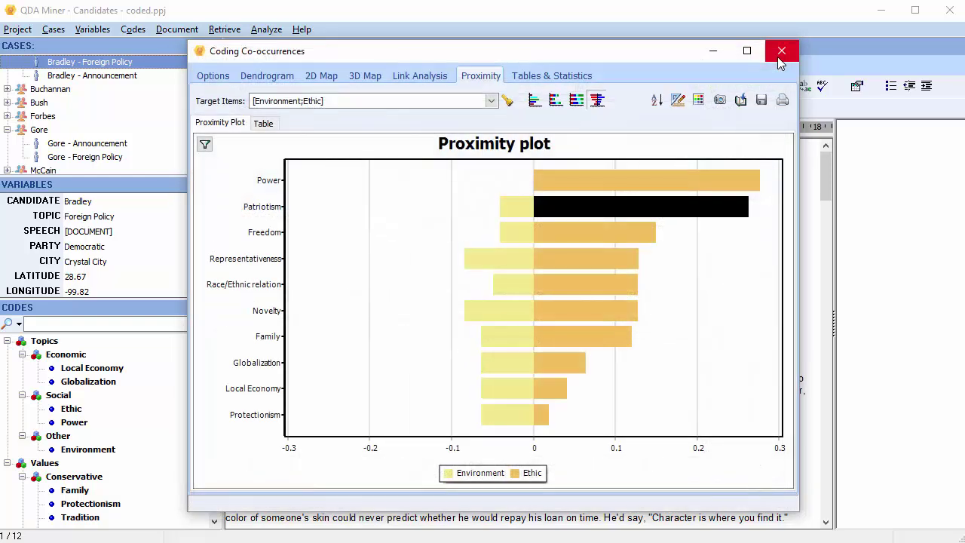
pyautogui.click(562, 78)
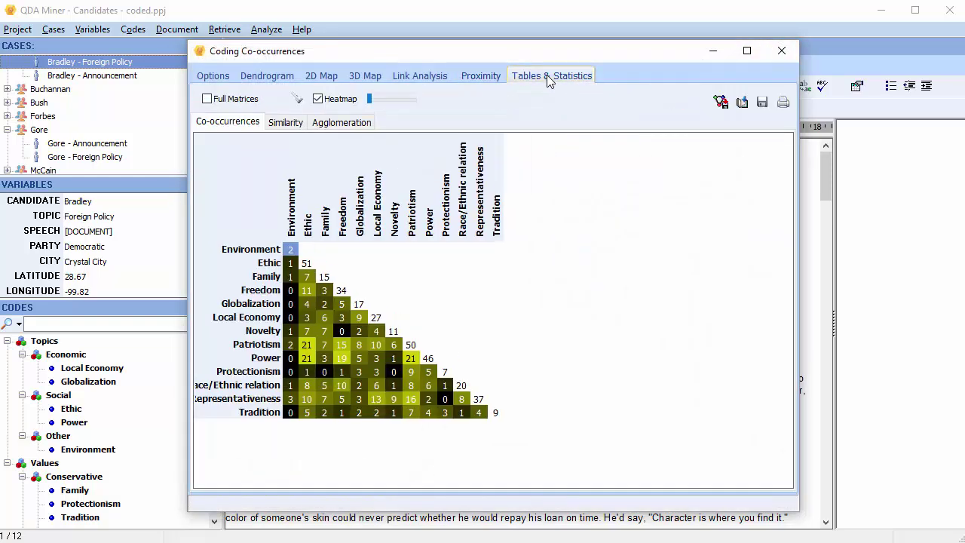
# Show similarity coefficients and list the export file formats, such as UCINET
pyautogui.click(281, 124)
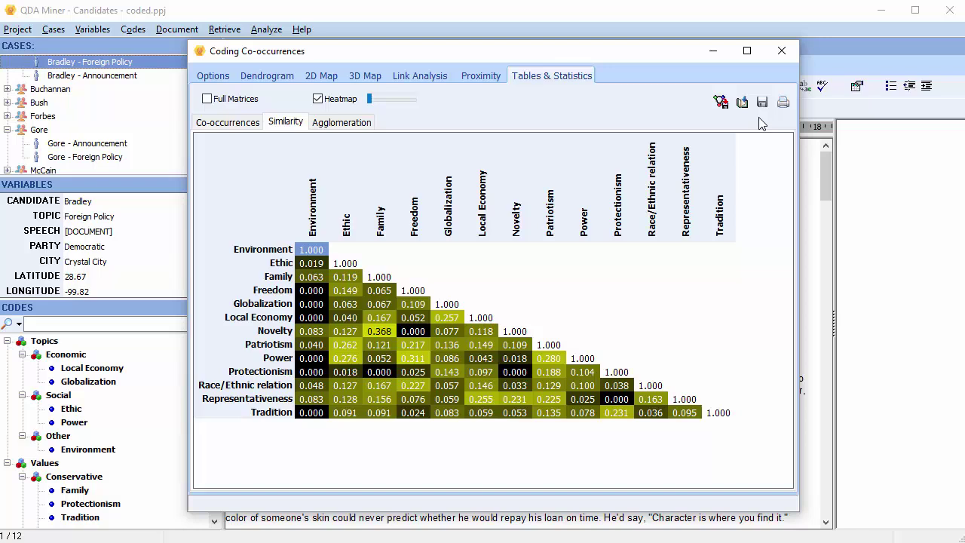
pyautogui.click(720, 101)
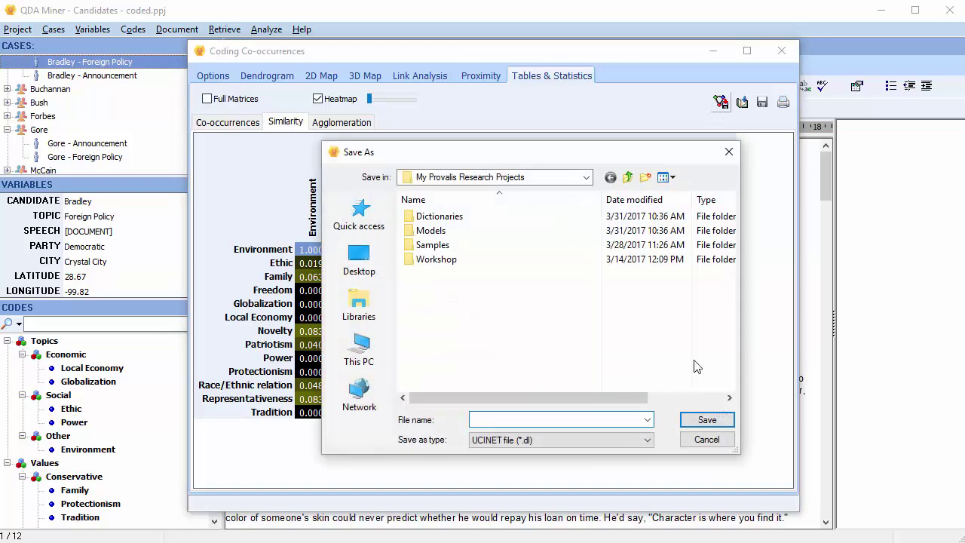
pyautogui.click(644, 444)
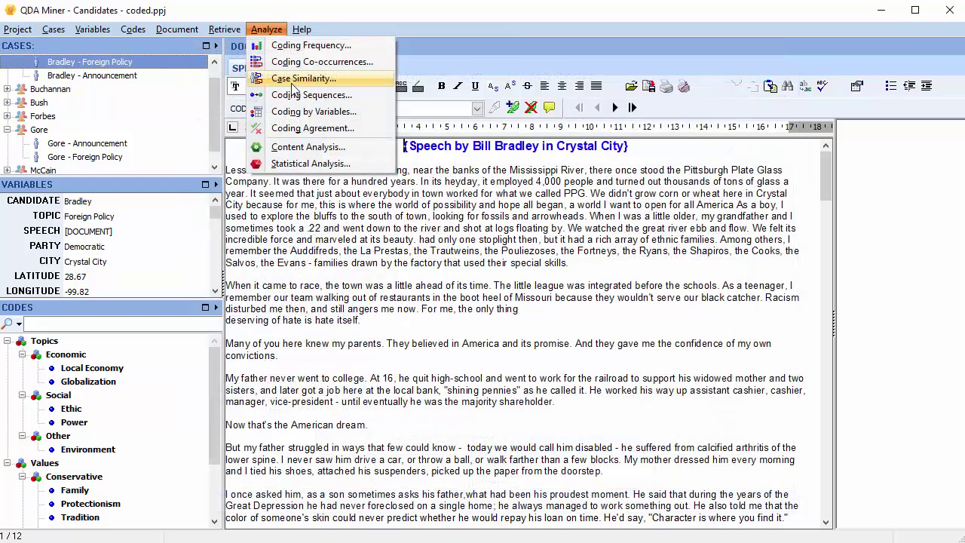
# View the case similarity 2D map, then list Local Economy→Local Economy code-sequence hits
pyautogui.click(293, 82)
pyautogui.click(308, 77)
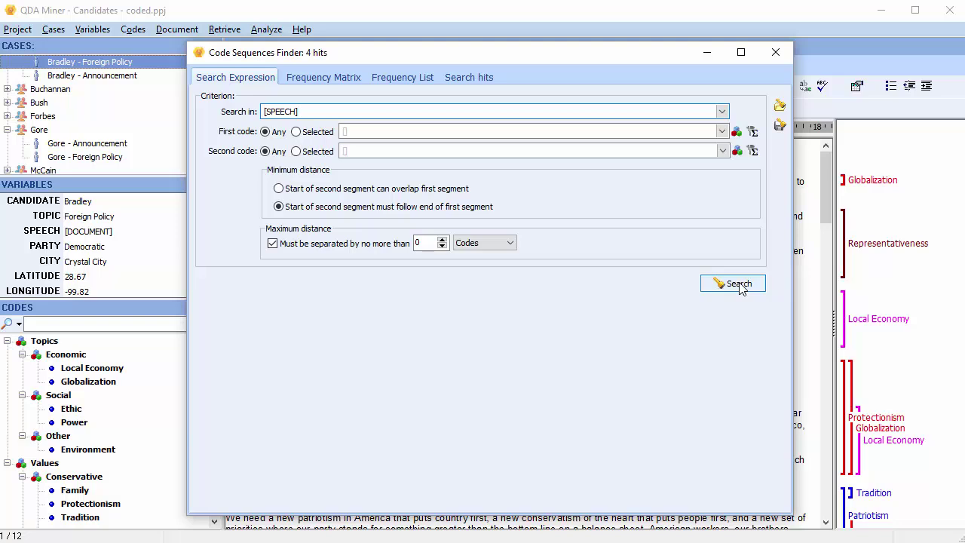
pyautogui.click(740, 287)
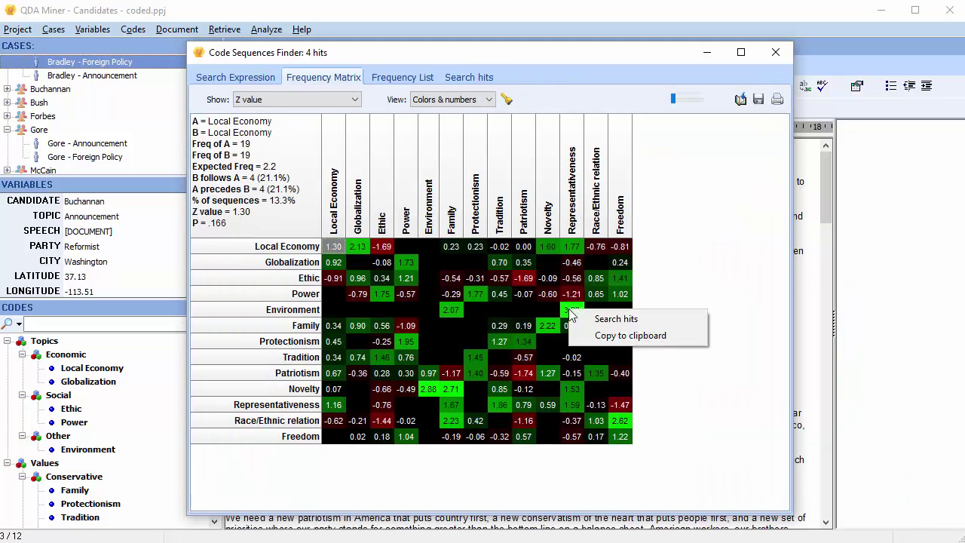
pyautogui.rightClick(570, 310)
pyautogui.click(614, 319)
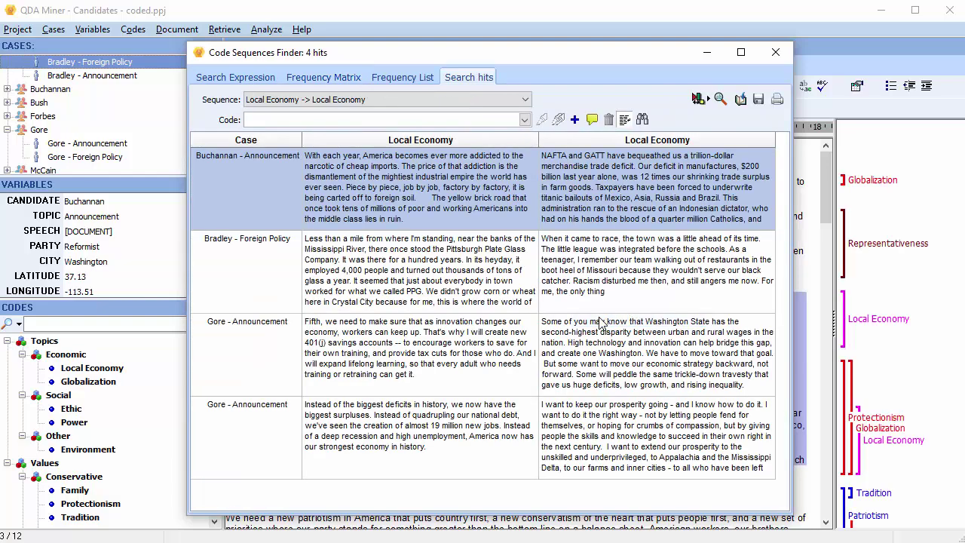
# Tabulate code frequencies by CANDIDATE and check every code under Topics
pyautogui.click(616, 120)
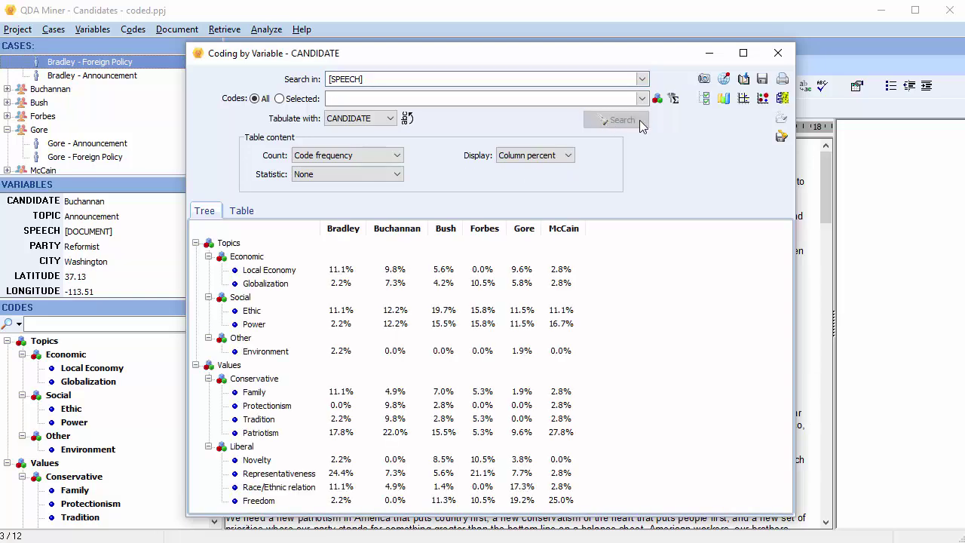
pyautogui.click(705, 98)
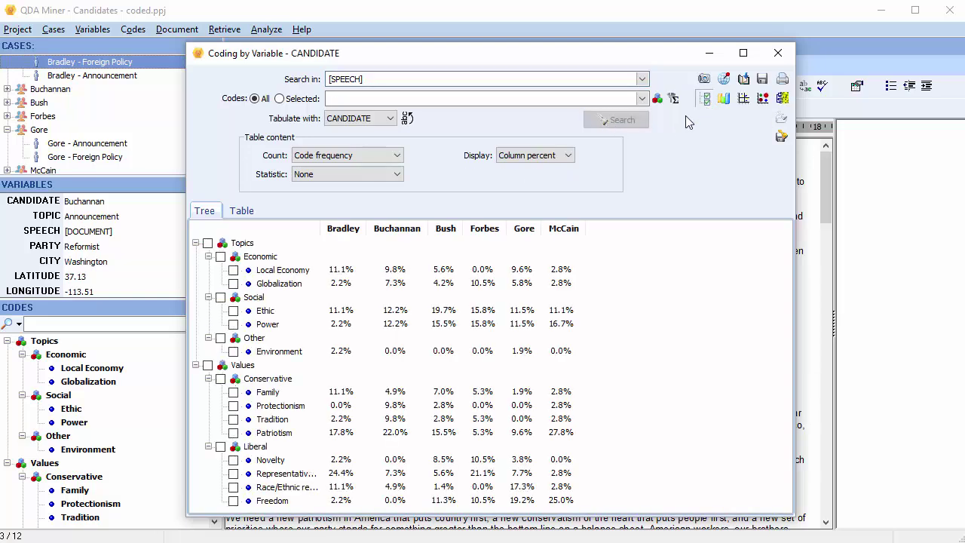
pyautogui.click(208, 244)
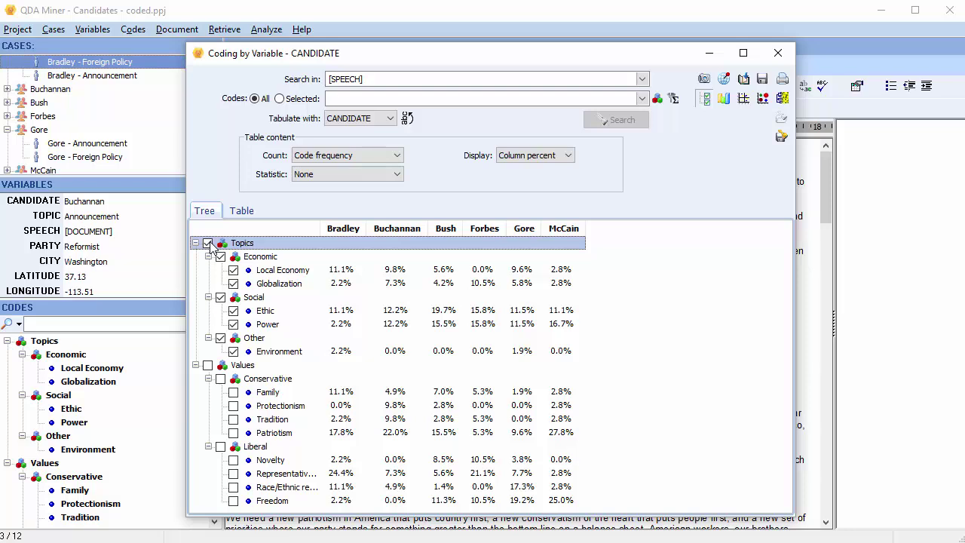
# Bar-chart the Topics codes by candidate, retrieve one candidate's Ethic segments, and view a bubble chart
pyautogui.click(725, 100)
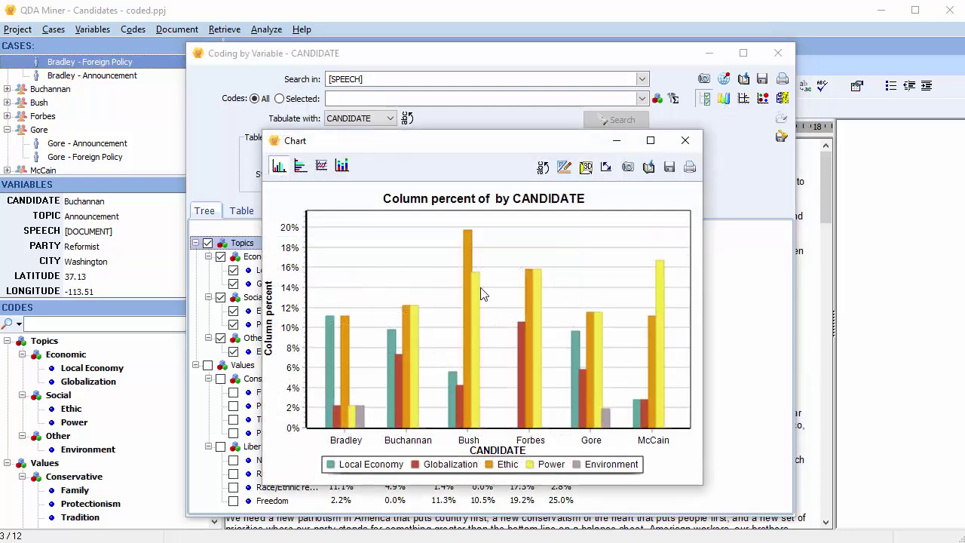
pyautogui.rightClick(470, 243)
pyautogui.click(497, 254)
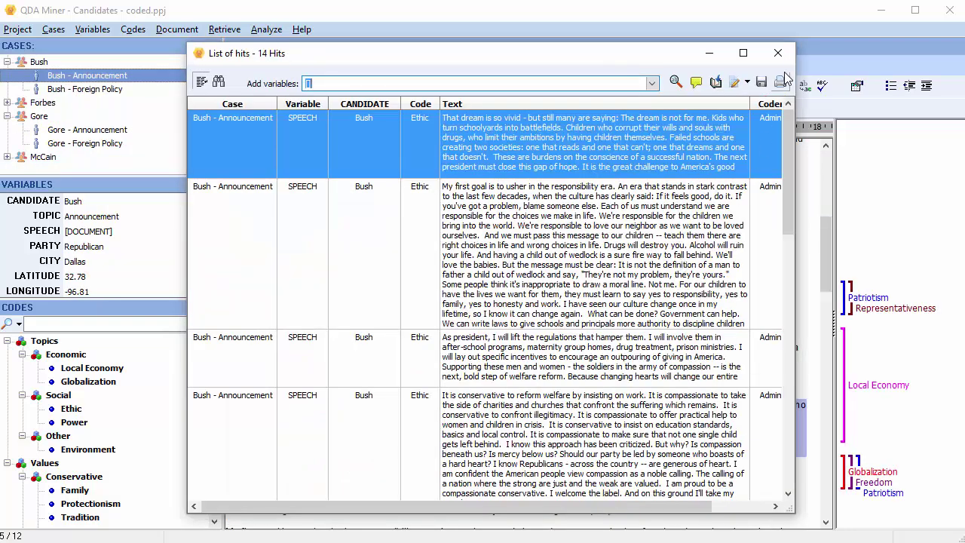
pyautogui.click(780, 54)
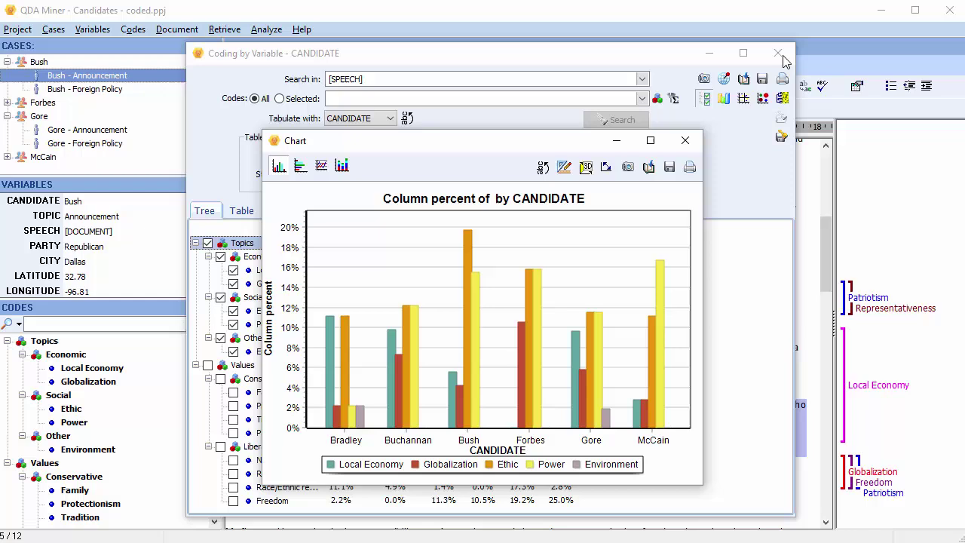
pyautogui.click(687, 142)
pyautogui.click(761, 99)
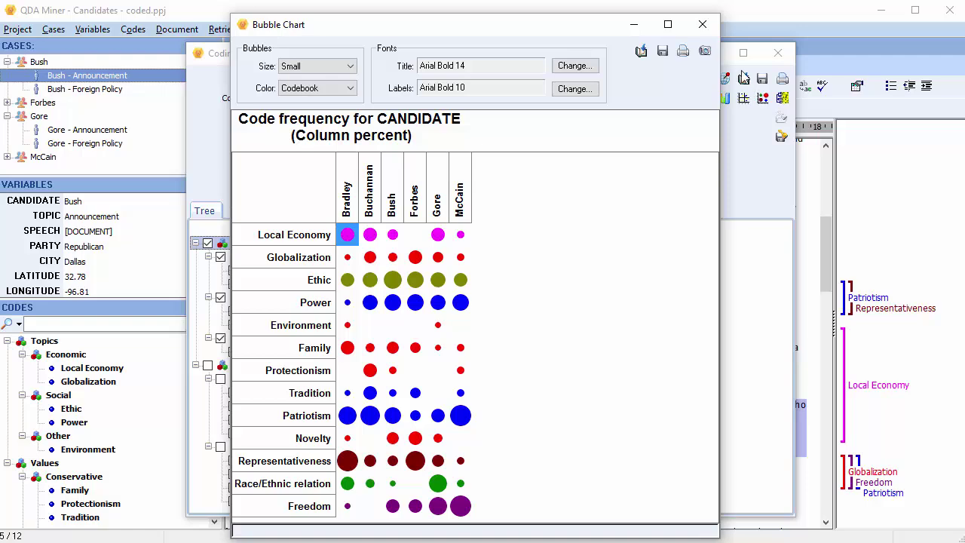
pyautogui.click(703, 26)
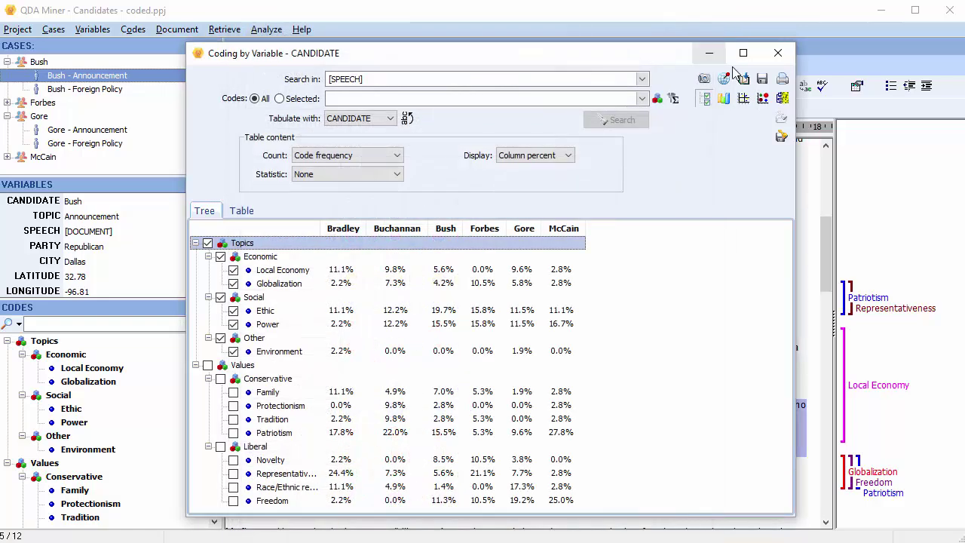
# Show the code frequency heatmap with four row clusters
pyautogui.click(783, 98)
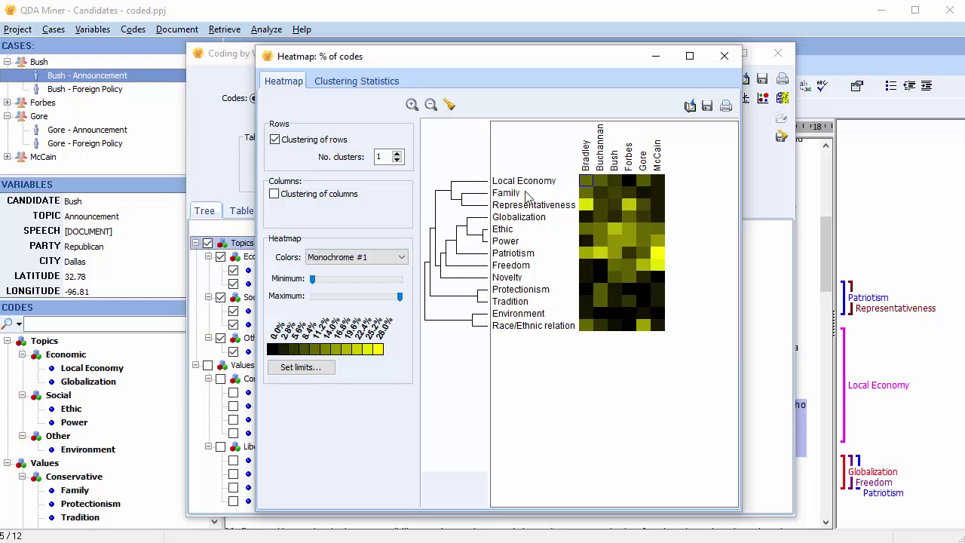
pyautogui.click(398, 154)
pyautogui.click(398, 154)
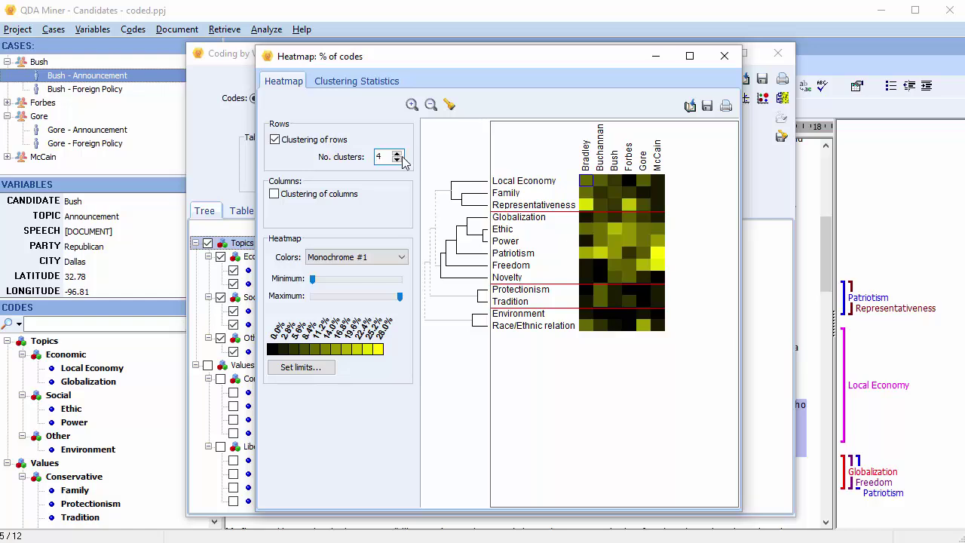
# Inspect one heatmap cell's Local Economy hits, then open the correspondence analysis map
pyautogui.rightClick(585, 203)
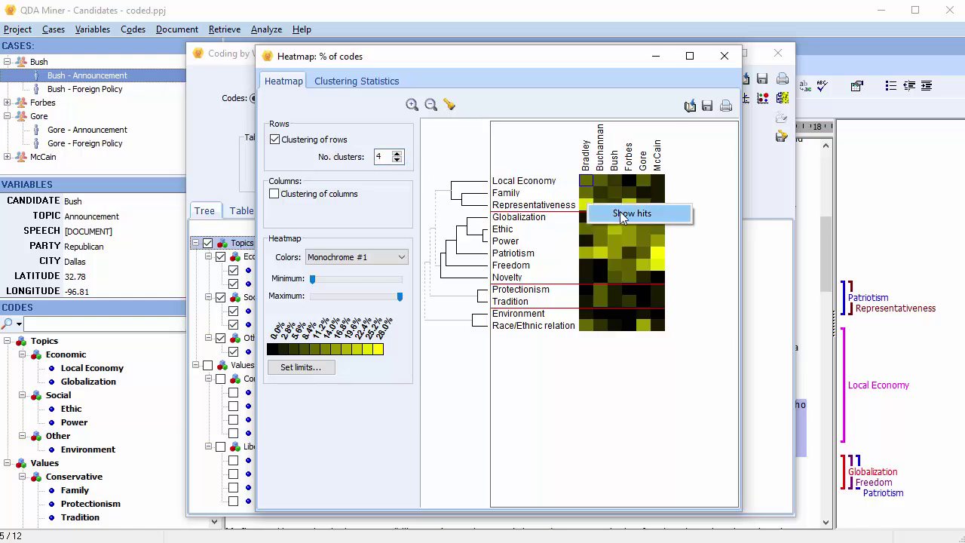
pyautogui.click(620, 218)
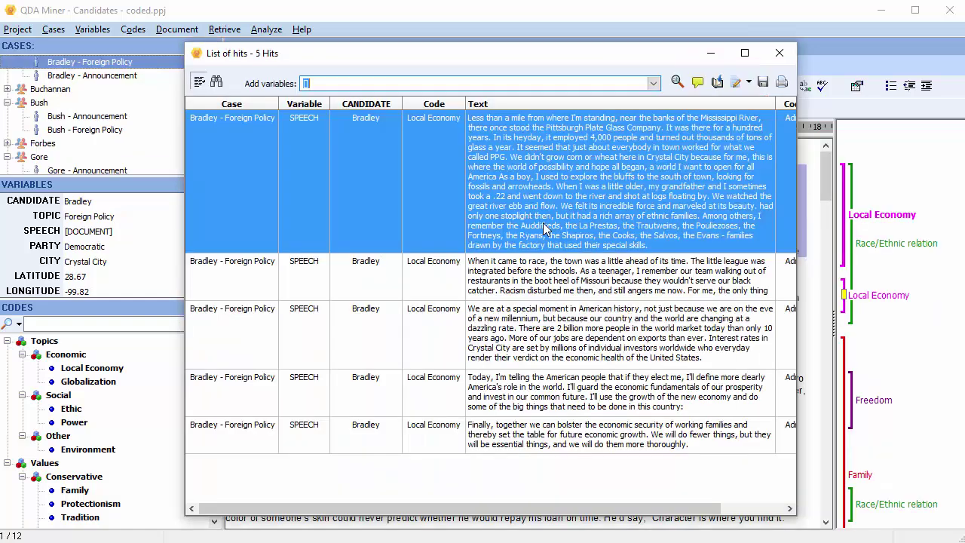
pyautogui.click(777, 55)
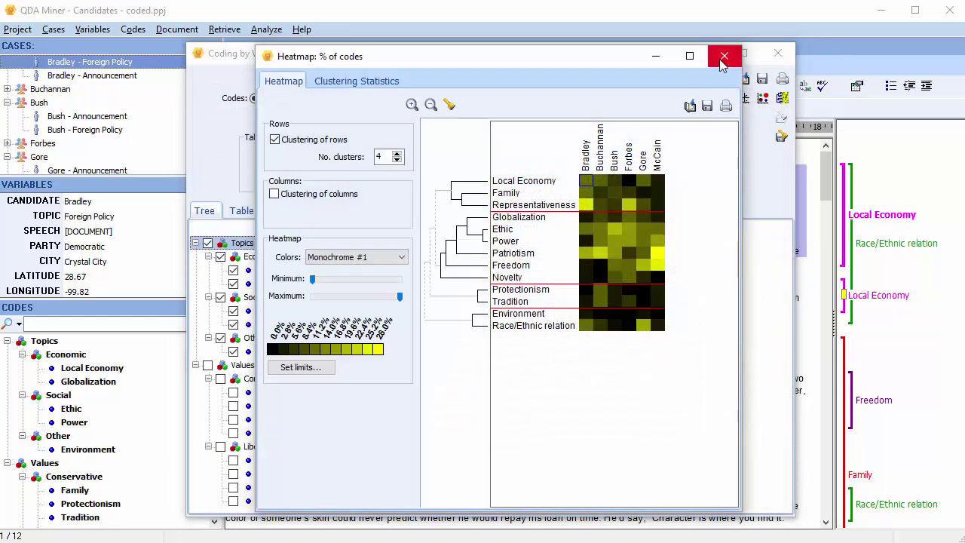
pyautogui.click(724, 57)
pyautogui.click(742, 99)
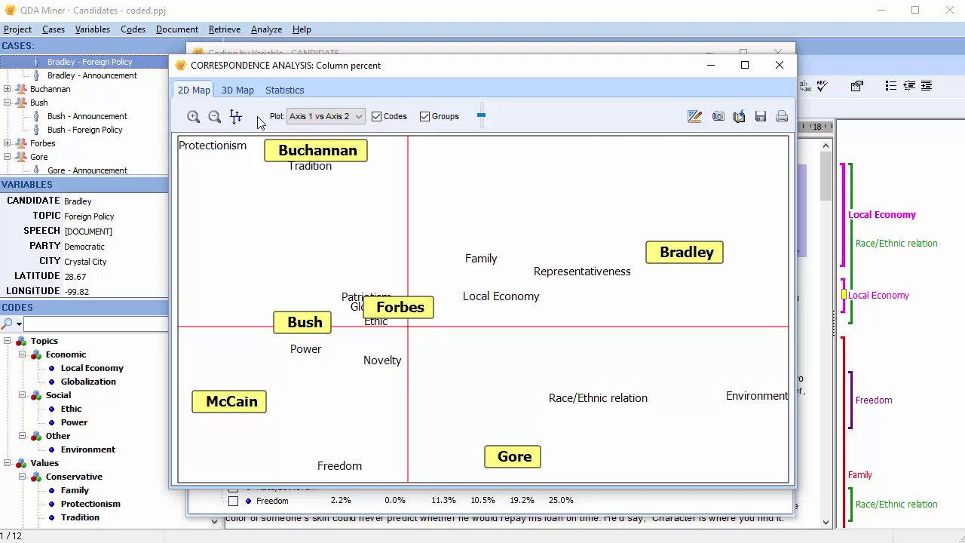
# Switch to the 3D correspondence map and rotate it to another angle
pyautogui.click(240, 91)
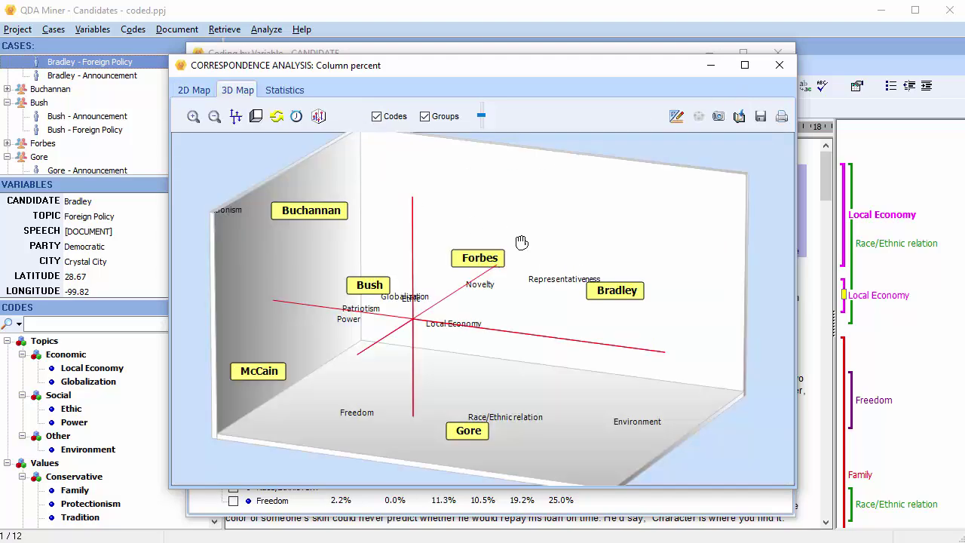
pyautogui.moveTo(521, 188)
pyautogui.mouseDown()
pyautogui.moveTo(334, 351)
pyautogui.moveTo(547, 236)
pyautogui.mouseUp()
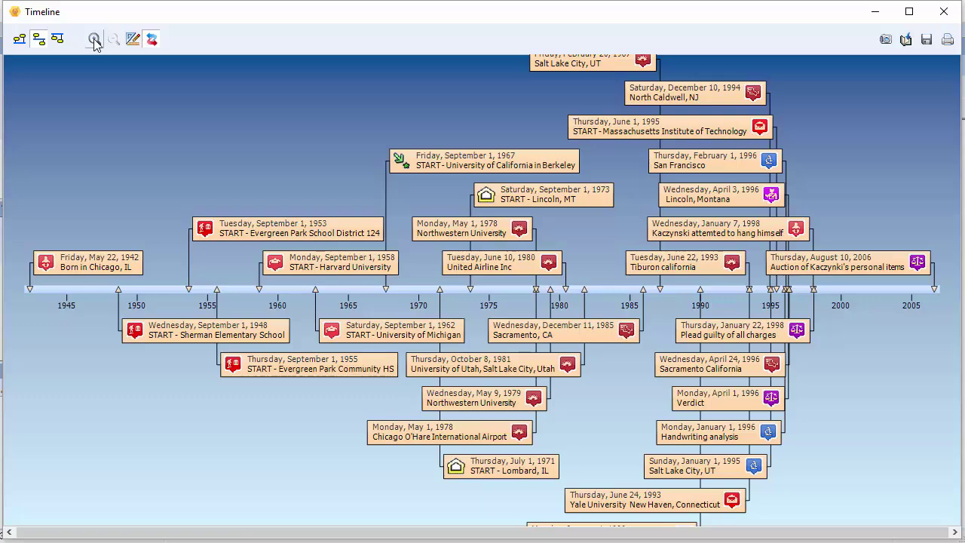
# Zoom into the event timeline
pyautogui.click(94, 39)
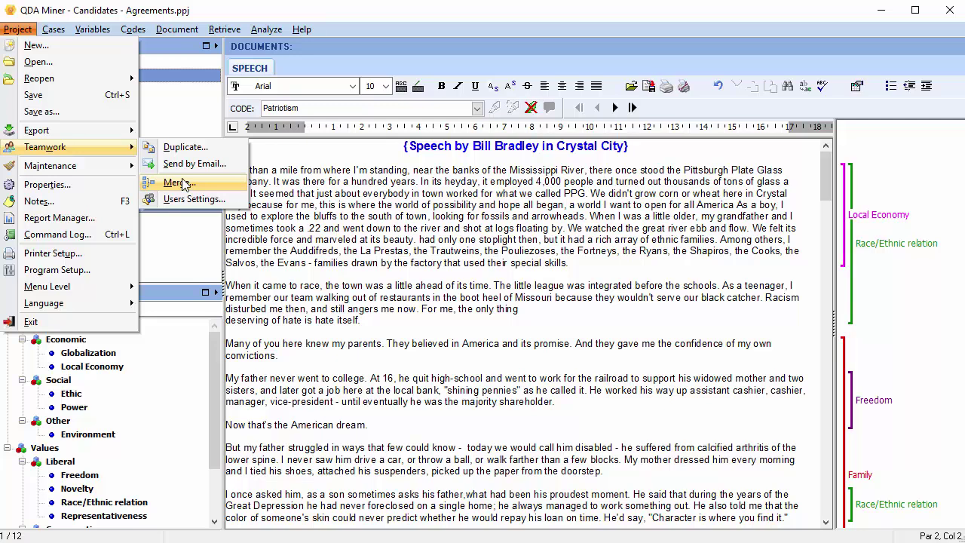
pyautogui.moveTo(266, 29)
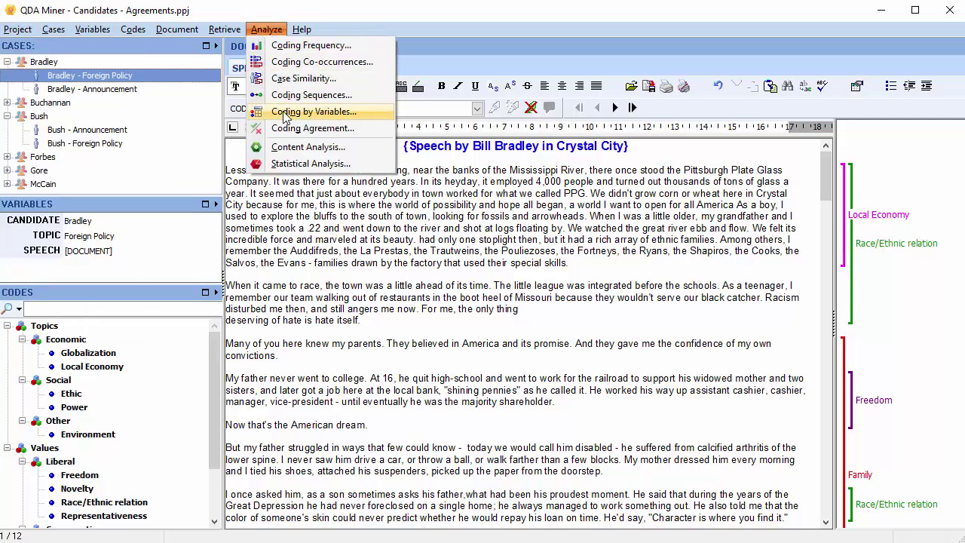
# Run coding agreement with the overlap criterion and review the Scott's Pi statistic option
pyautogui.click(285, 129)
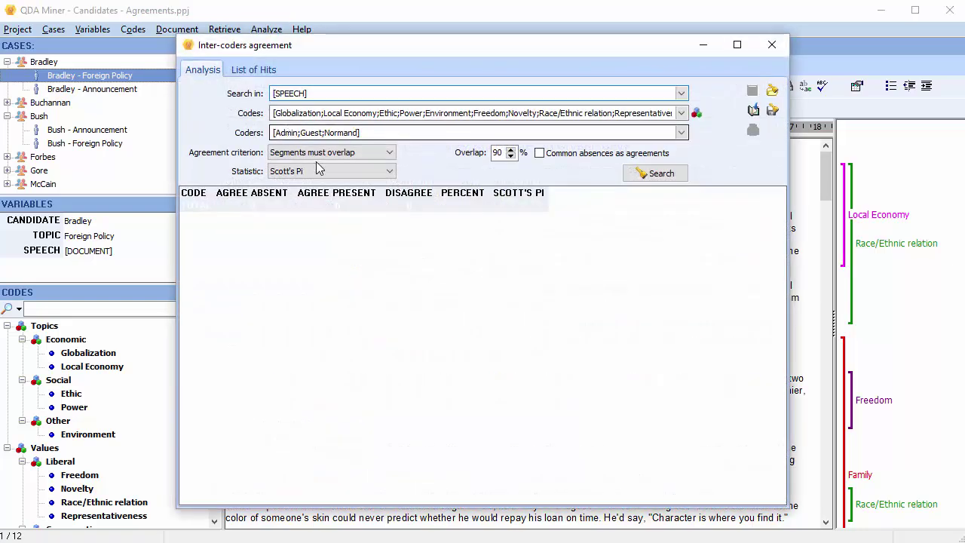
pyautogui.click(645, 174)
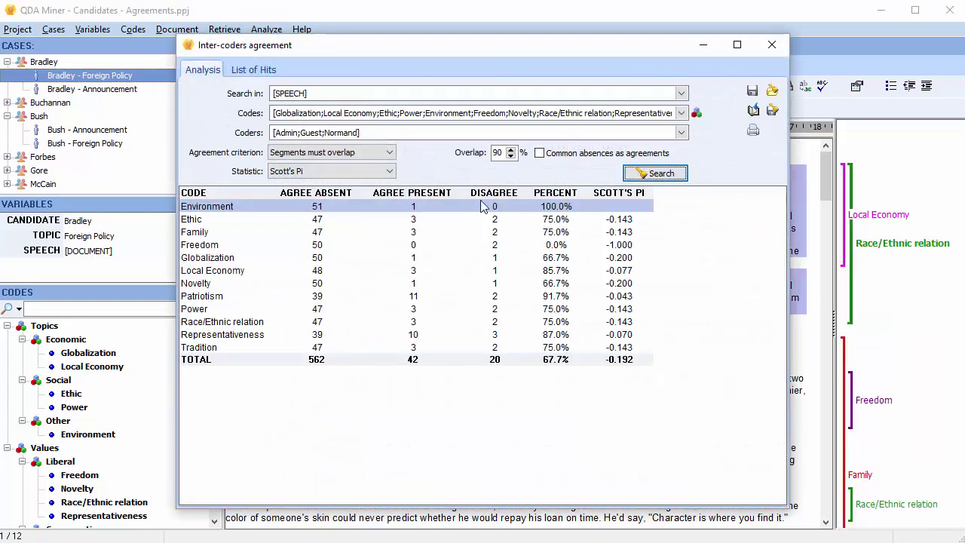
pyautogui.click(389, 153)
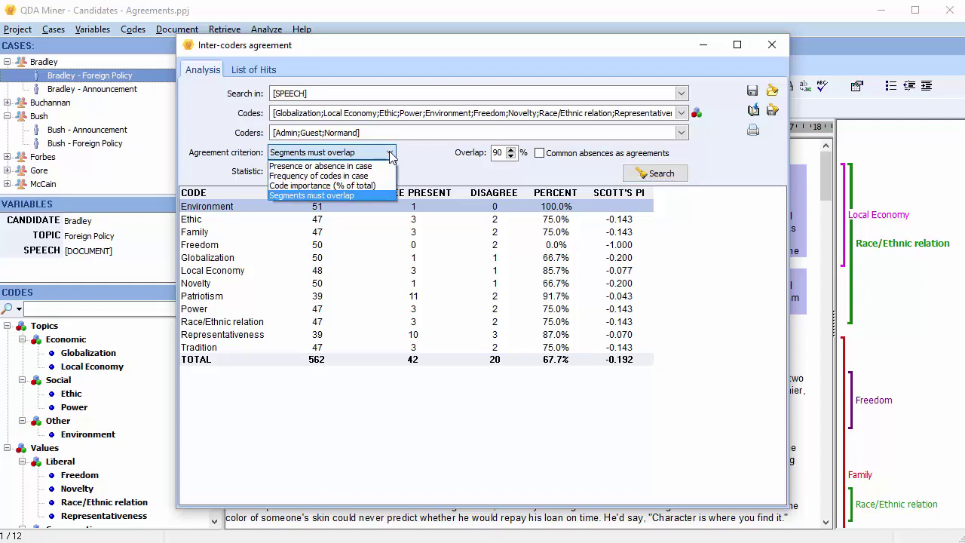
pyautogui.click(390, 153)
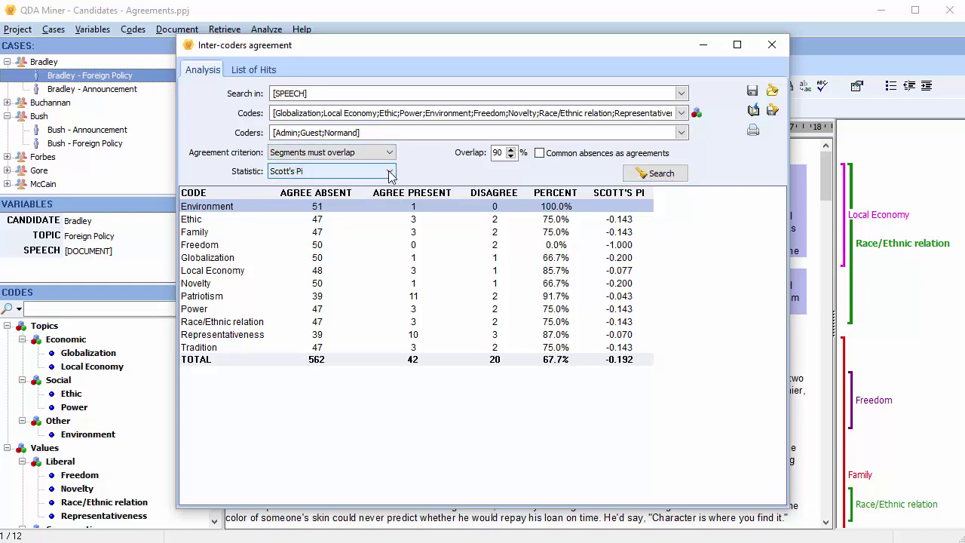
pyautogui.click(390, 175)
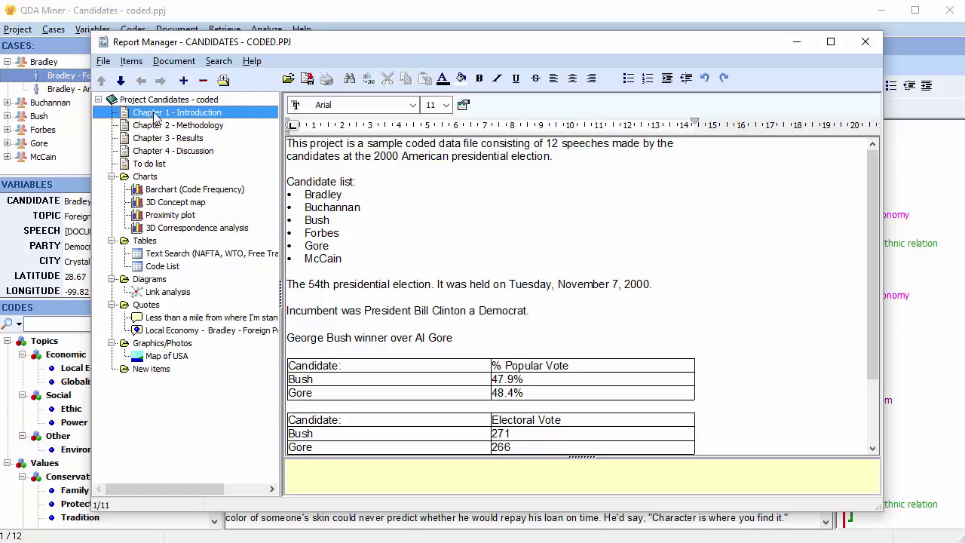
# Preview the Barchart (Code Frequency) item in the Report Manager
pyautogui.click(174, 192)
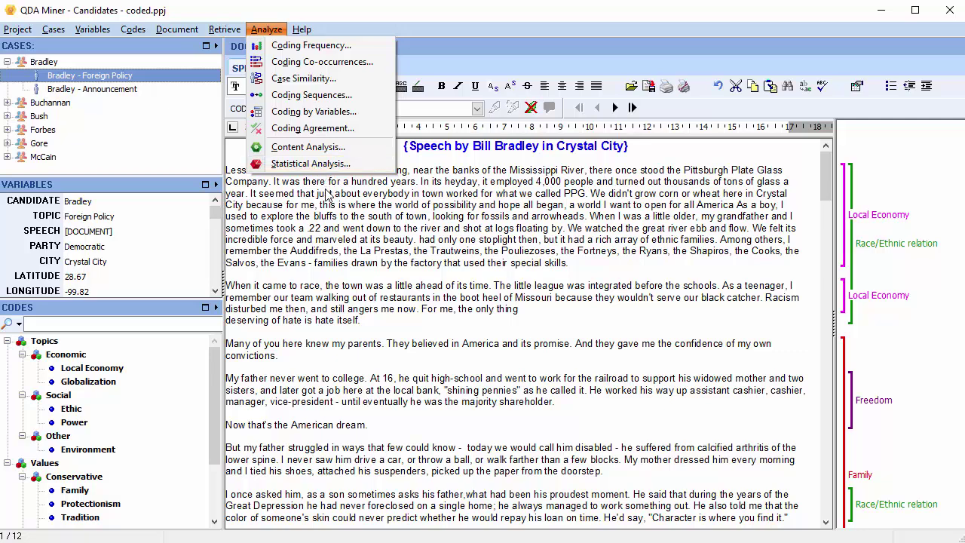
# Close the Analyze menu without choosing an analysis, leaving Bradley's Crystal City speech shown
pyautogui.click(326, 193)
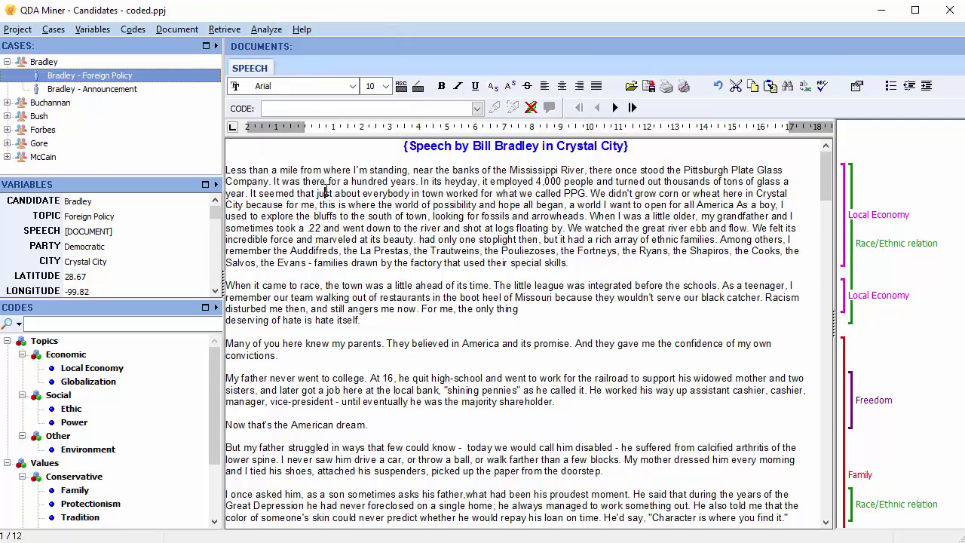